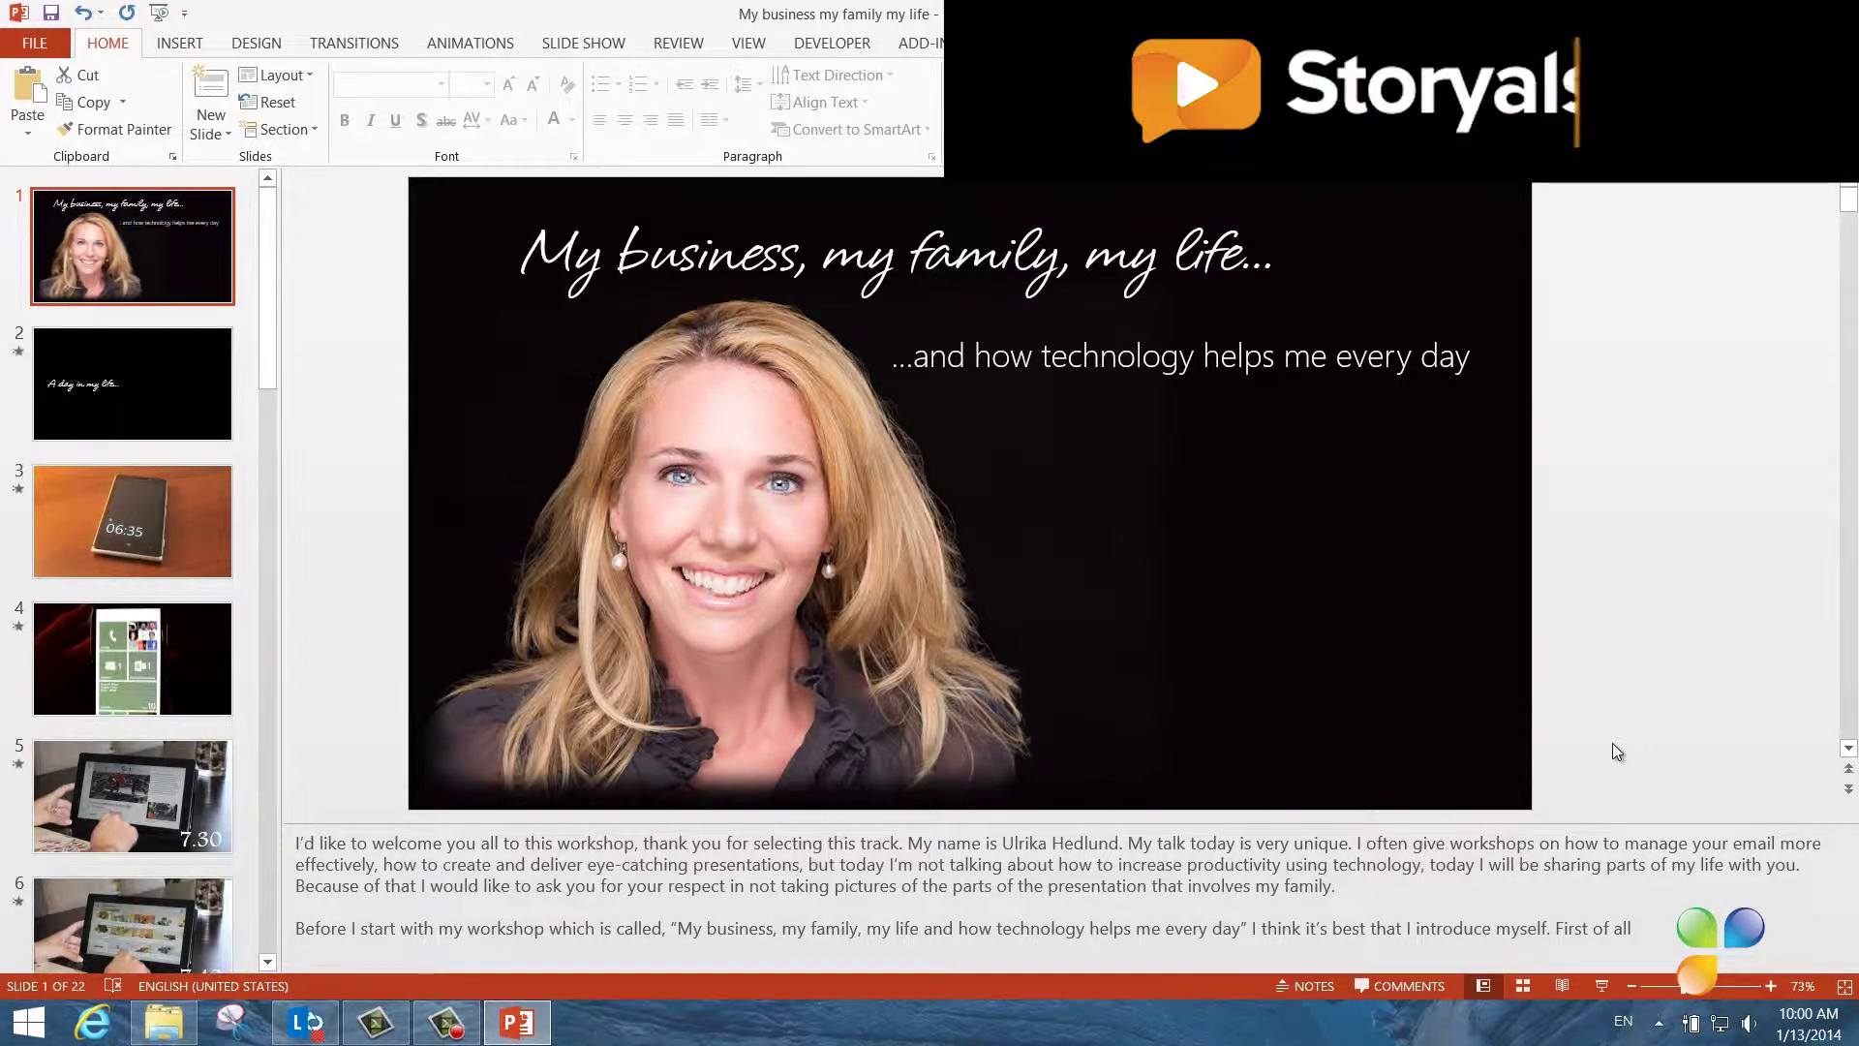
Step: Run the slide show and jump from the 10.40 tablet slide to the "To summarize" slide through the all-slides overview
{"action": "left_click", "coordinate": [1603, 986]}
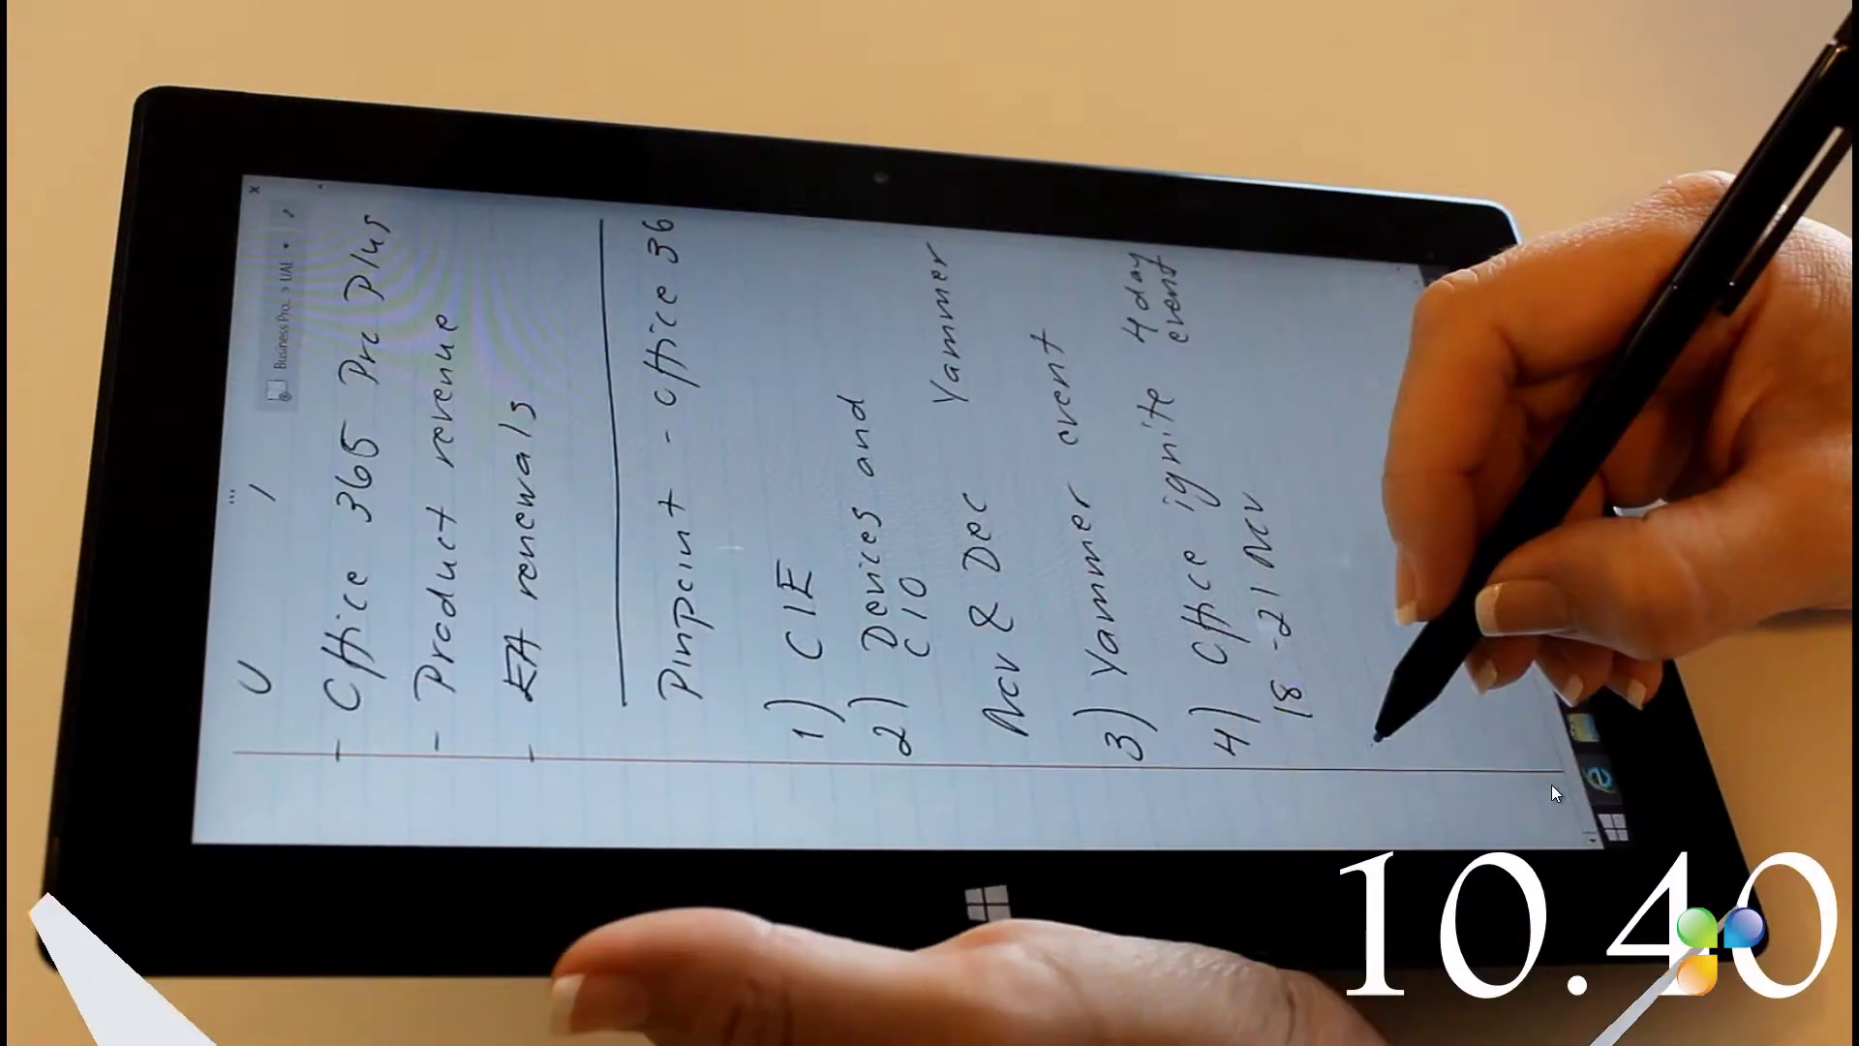
{"action": "right_click", "coordinate": [1531, 647]}
{"action": "left_click", "coordinate": [1598, 180]}
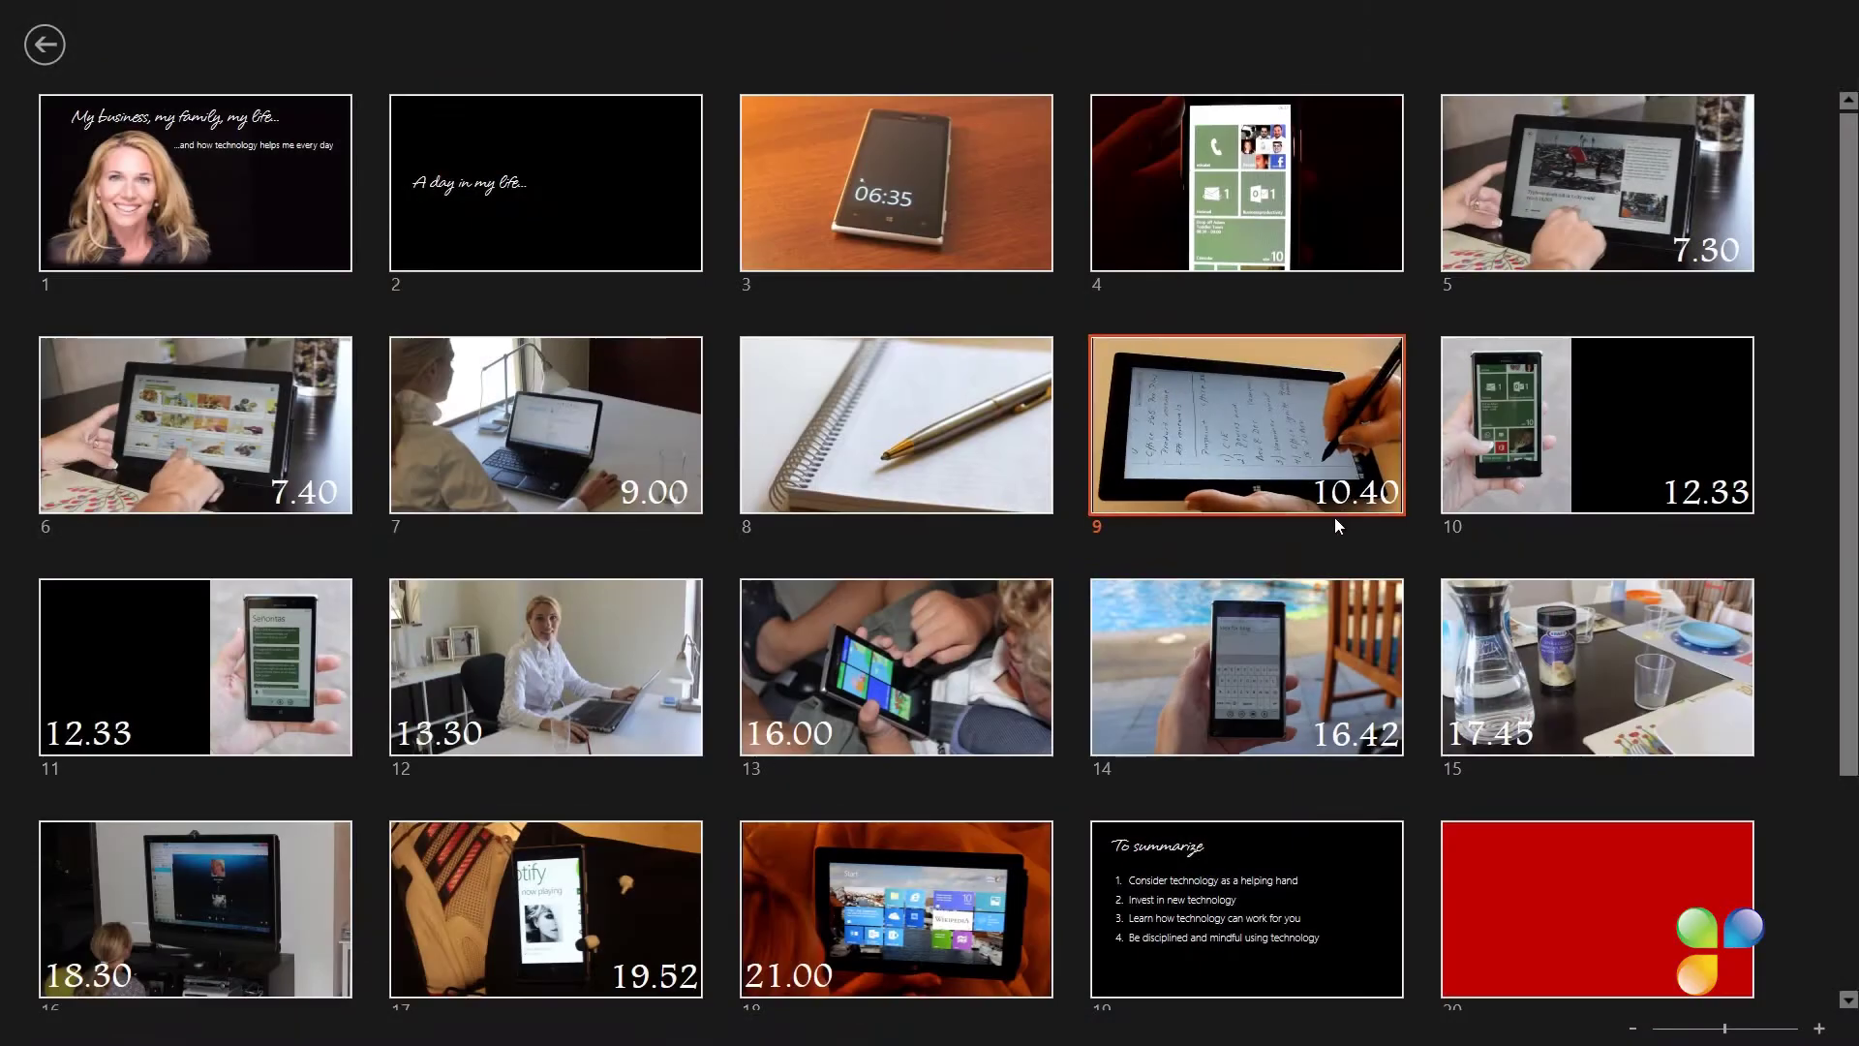
{"action": "left_click", "coordinate": [1148, 879]}
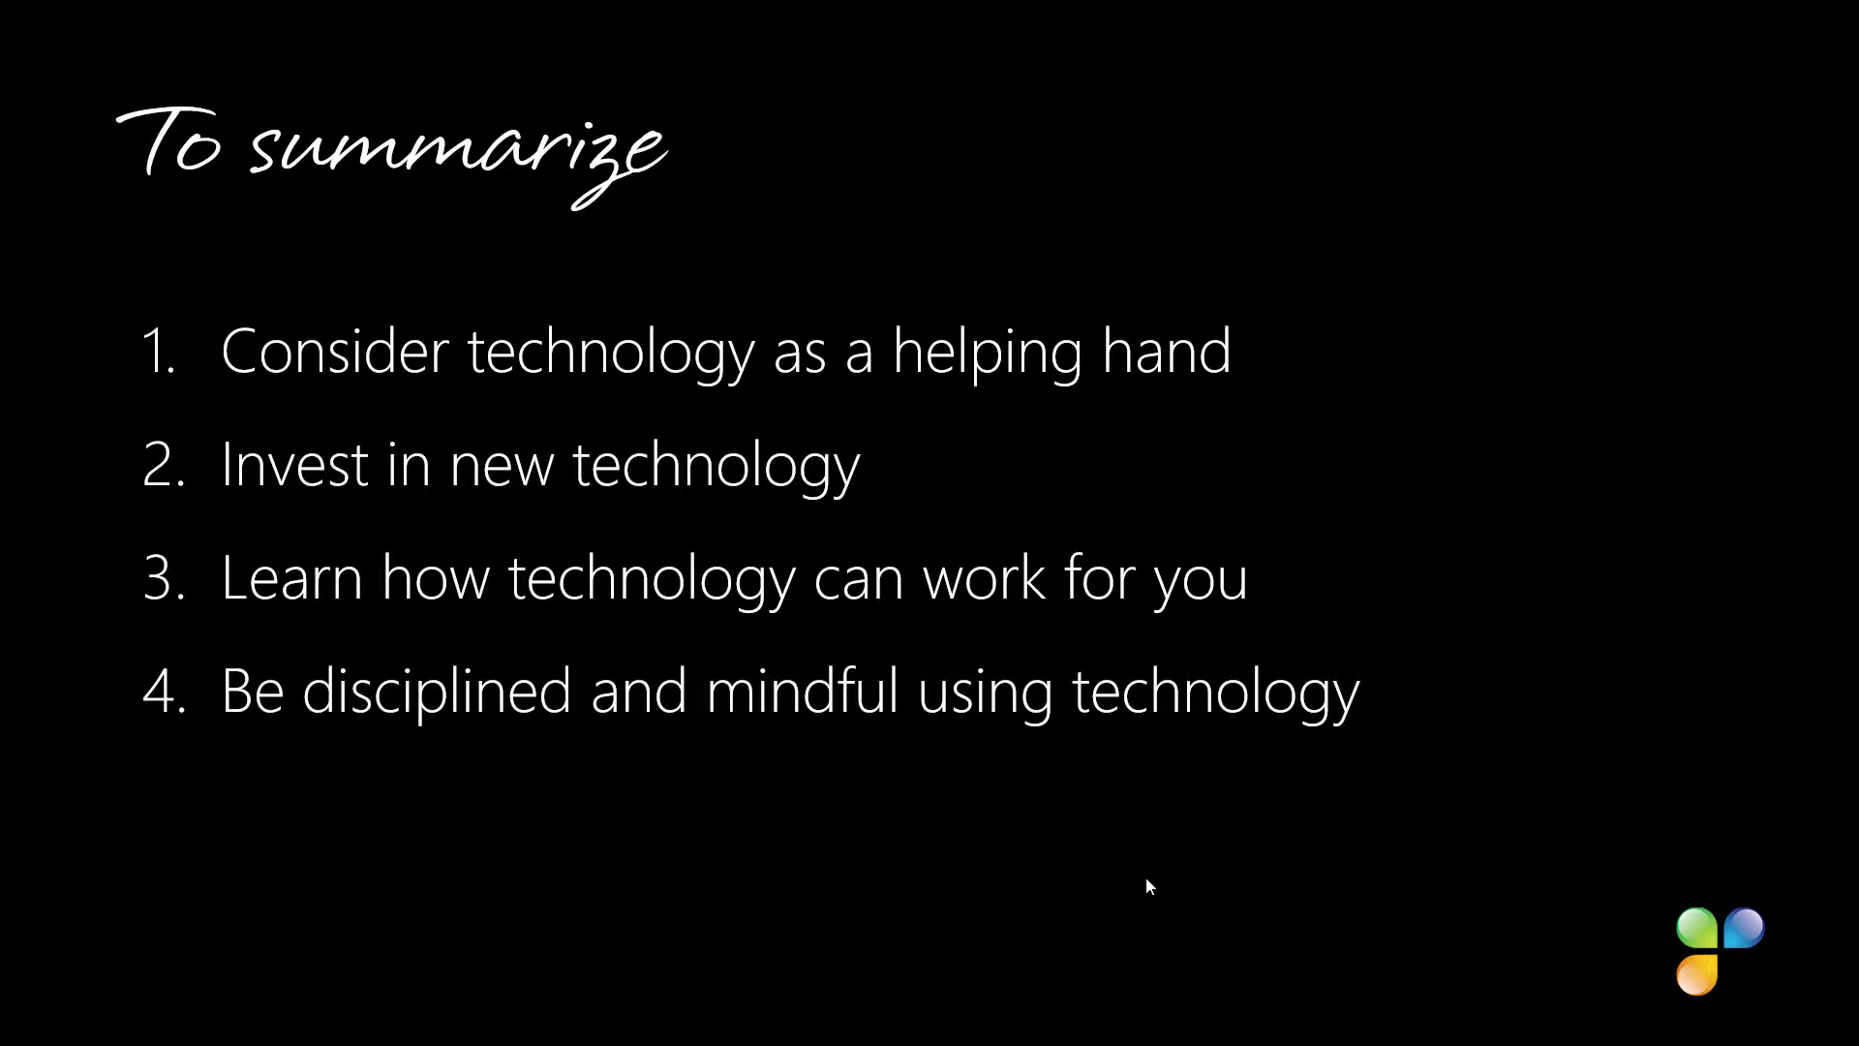
{"action": "left_click", "coordinate": [1146, 880]}
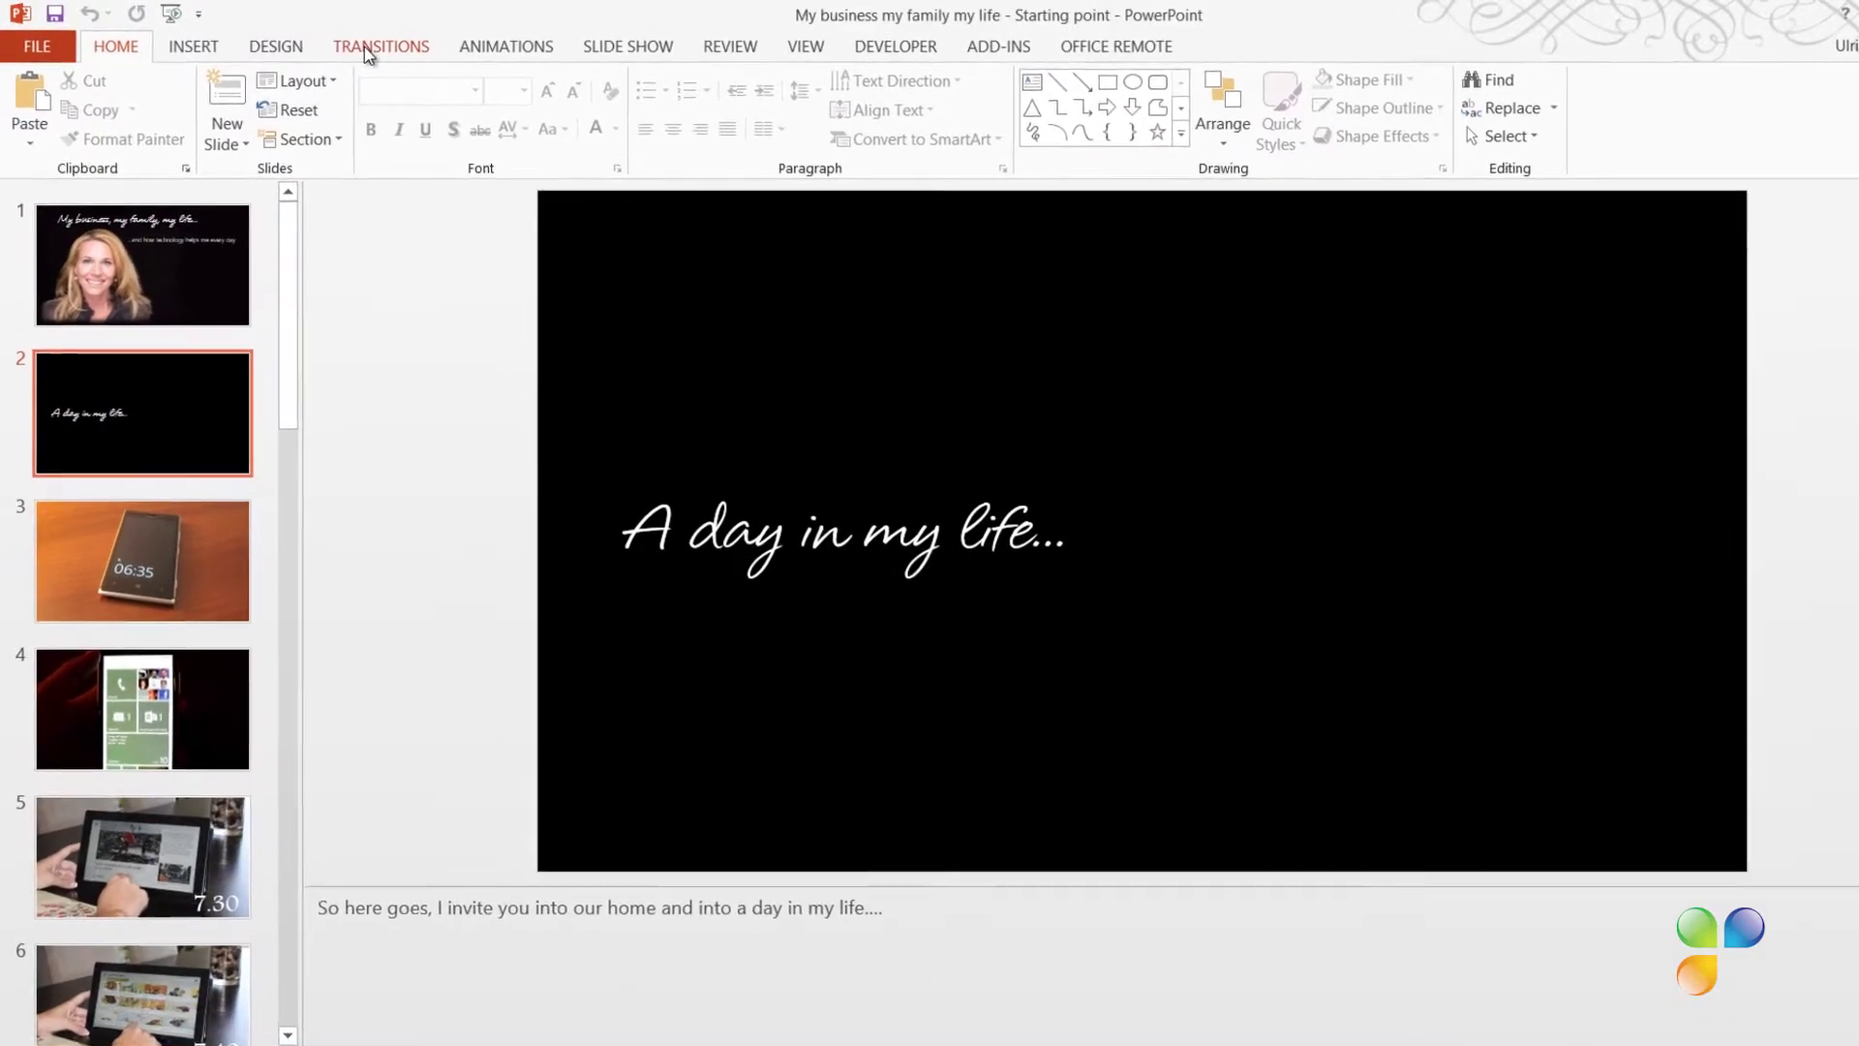
Step: Apply the Fade transition with a 1.50-second duration to the "A day in my life..." slide and preview it
{"action": "left_click", "coordinate": [365, 49]}
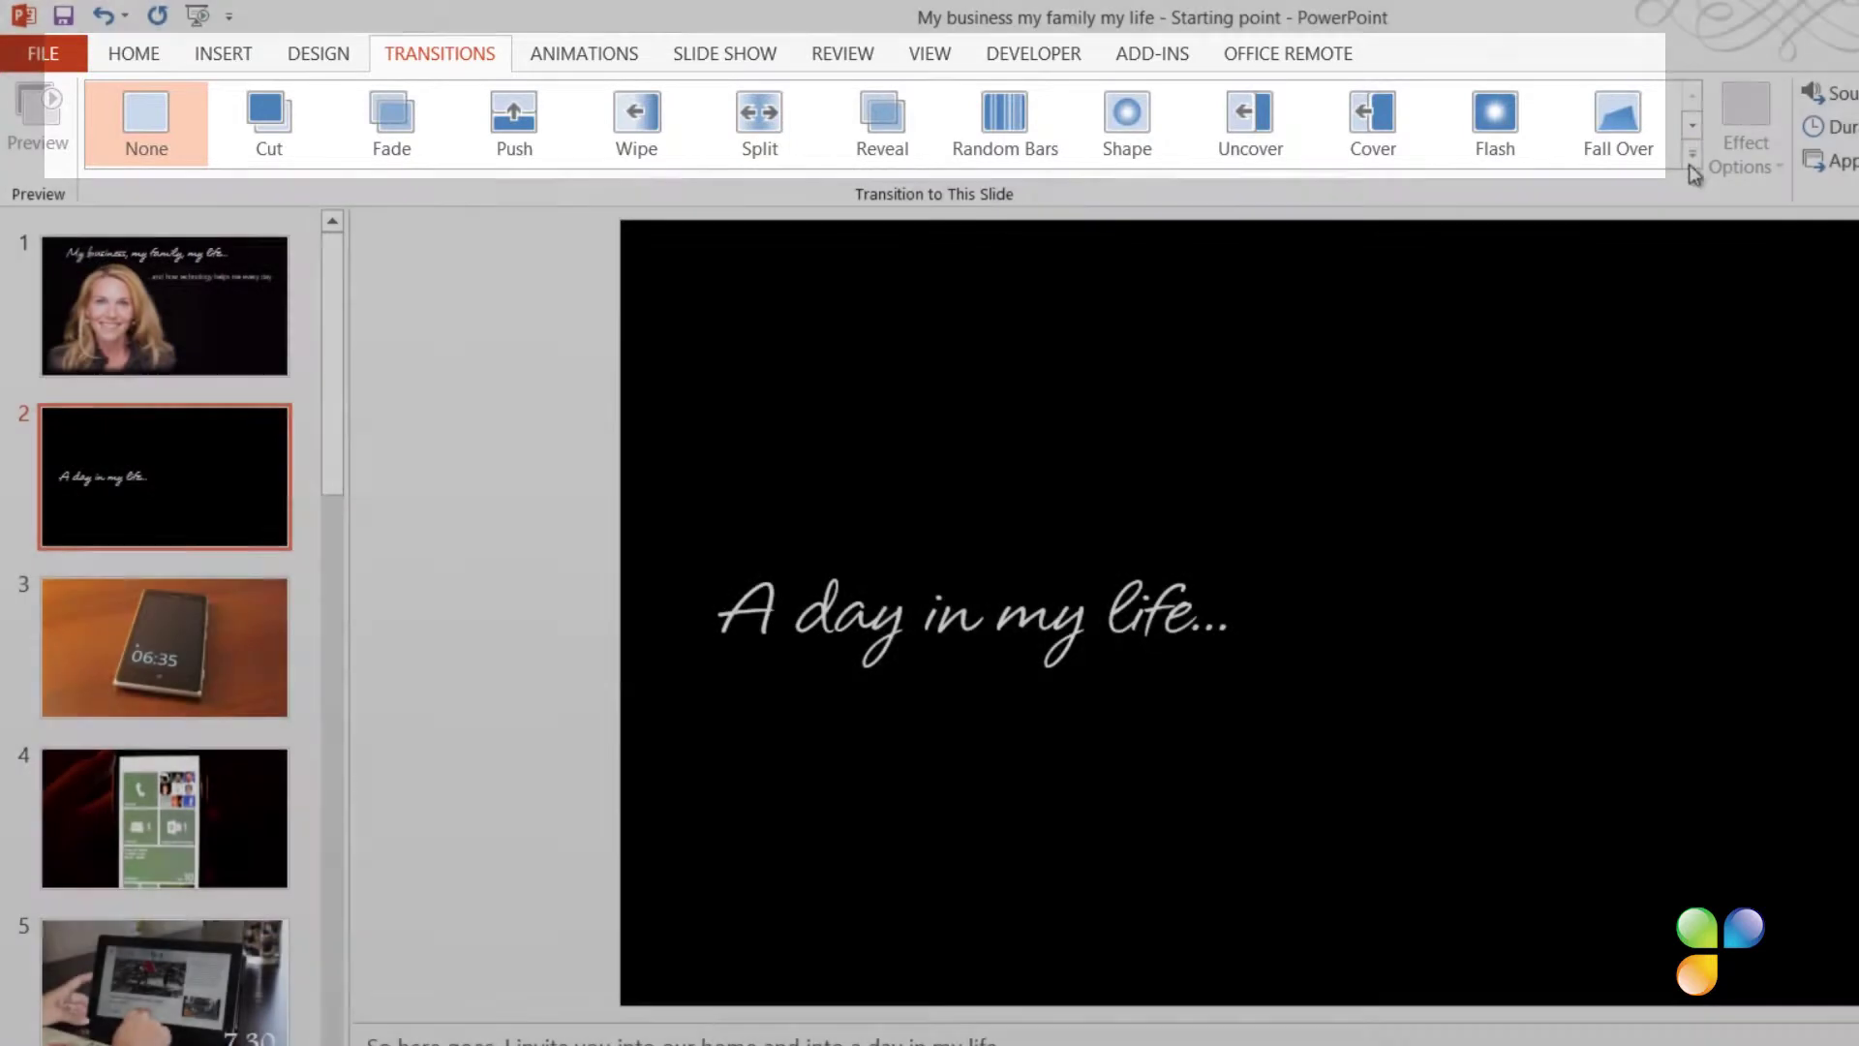
{"action": "left_click", "coordinate": [1693, 161]}
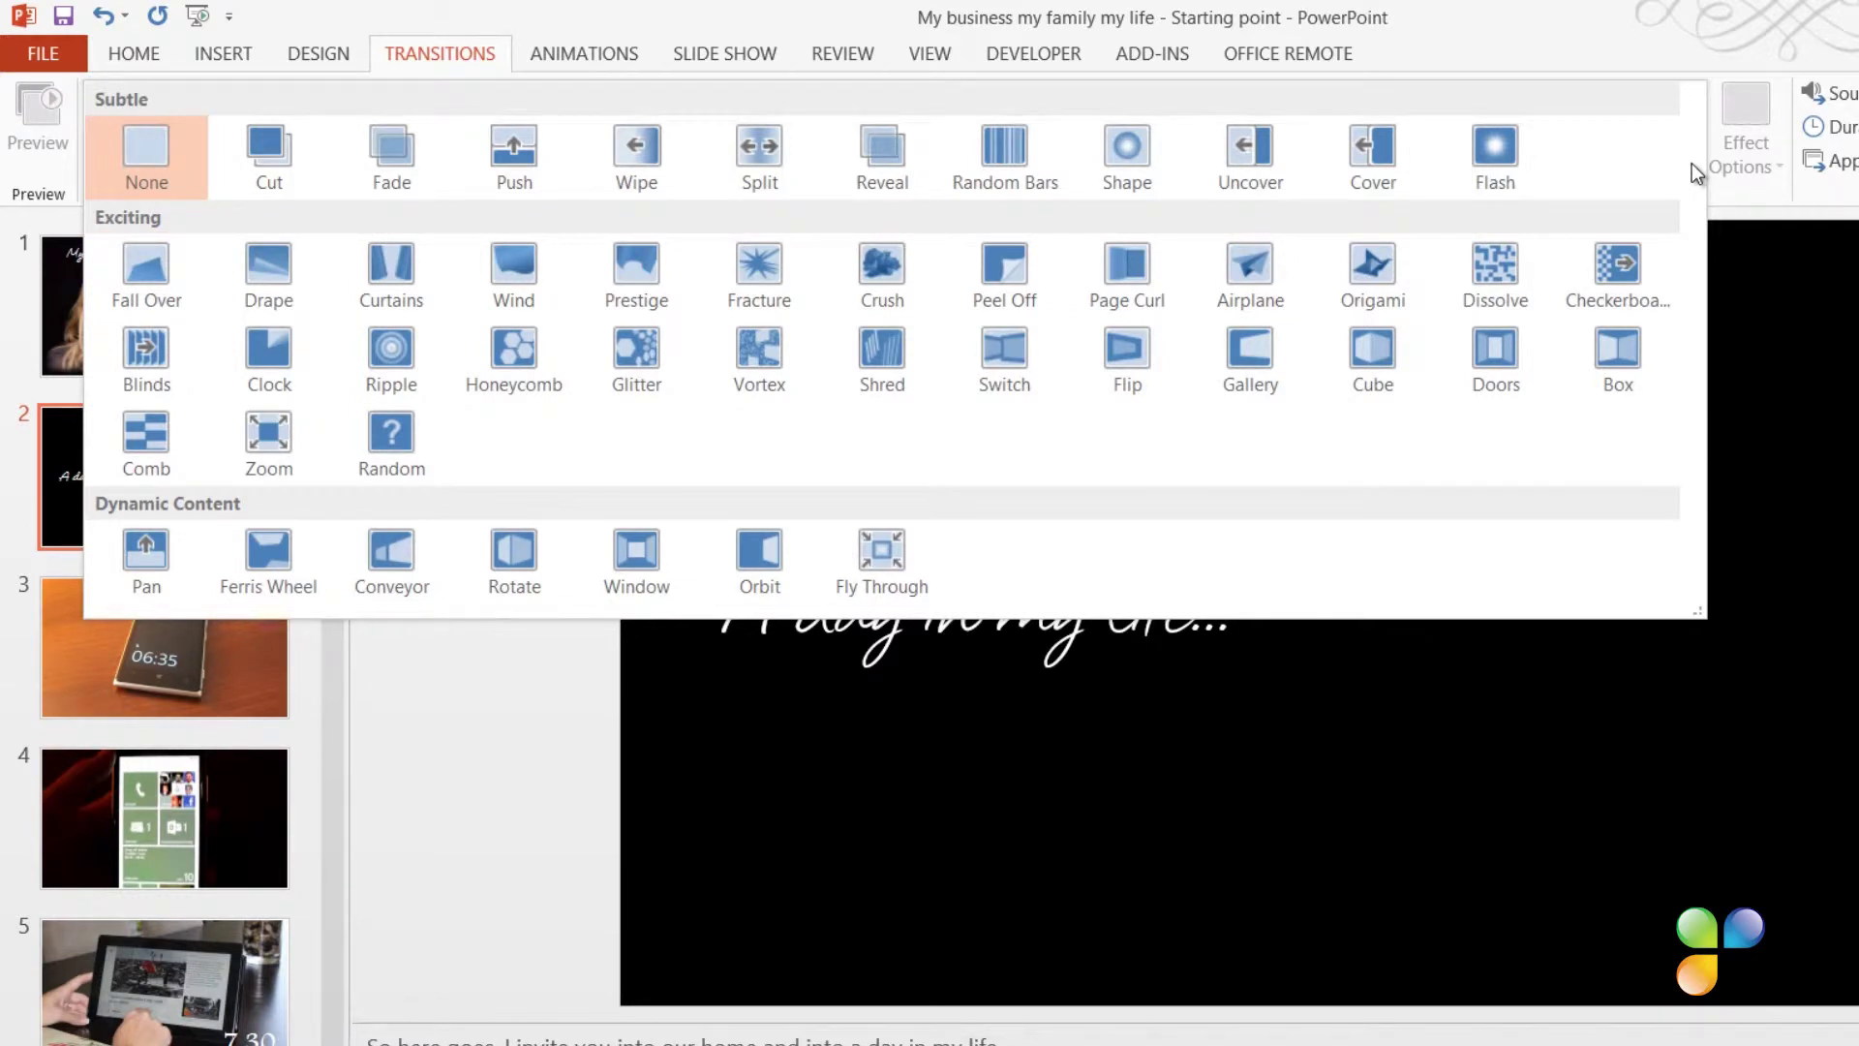
{"action": "left_click", "coordinate": [384, 153]}
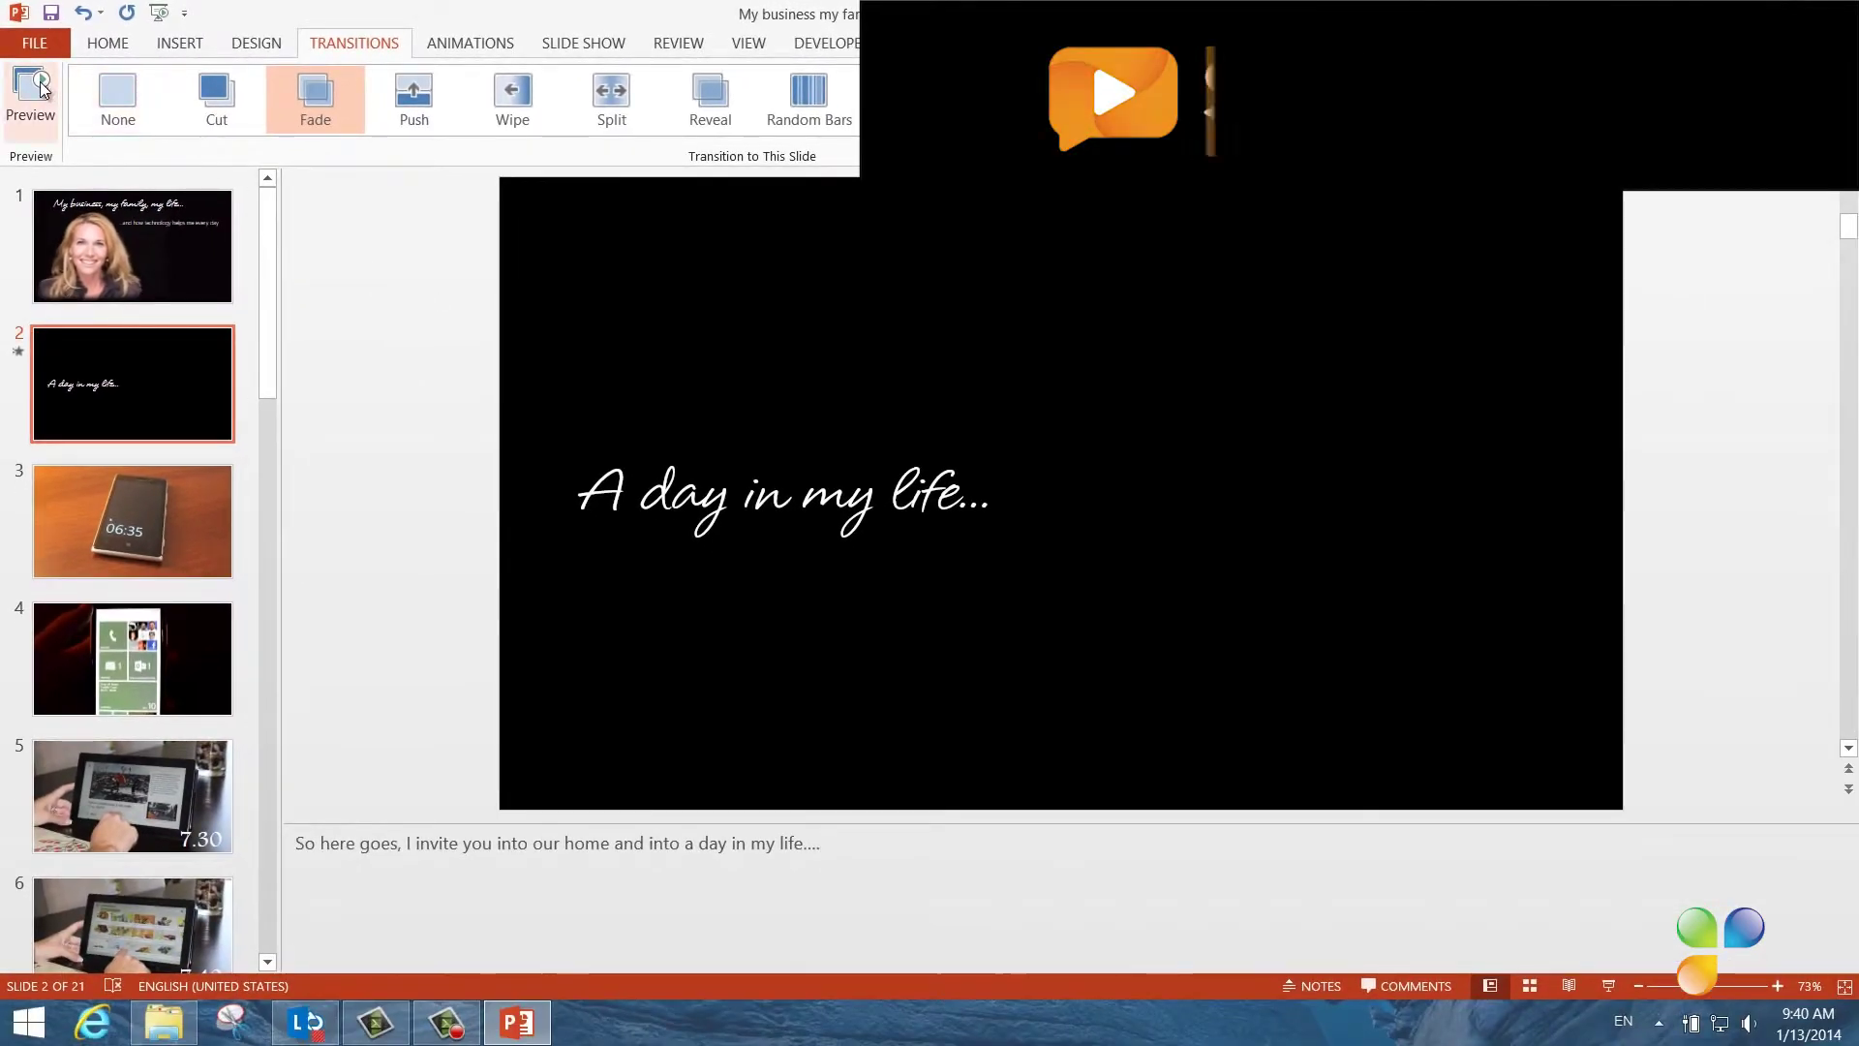
{"action": "left_click", "coordinate": [42, 88]}
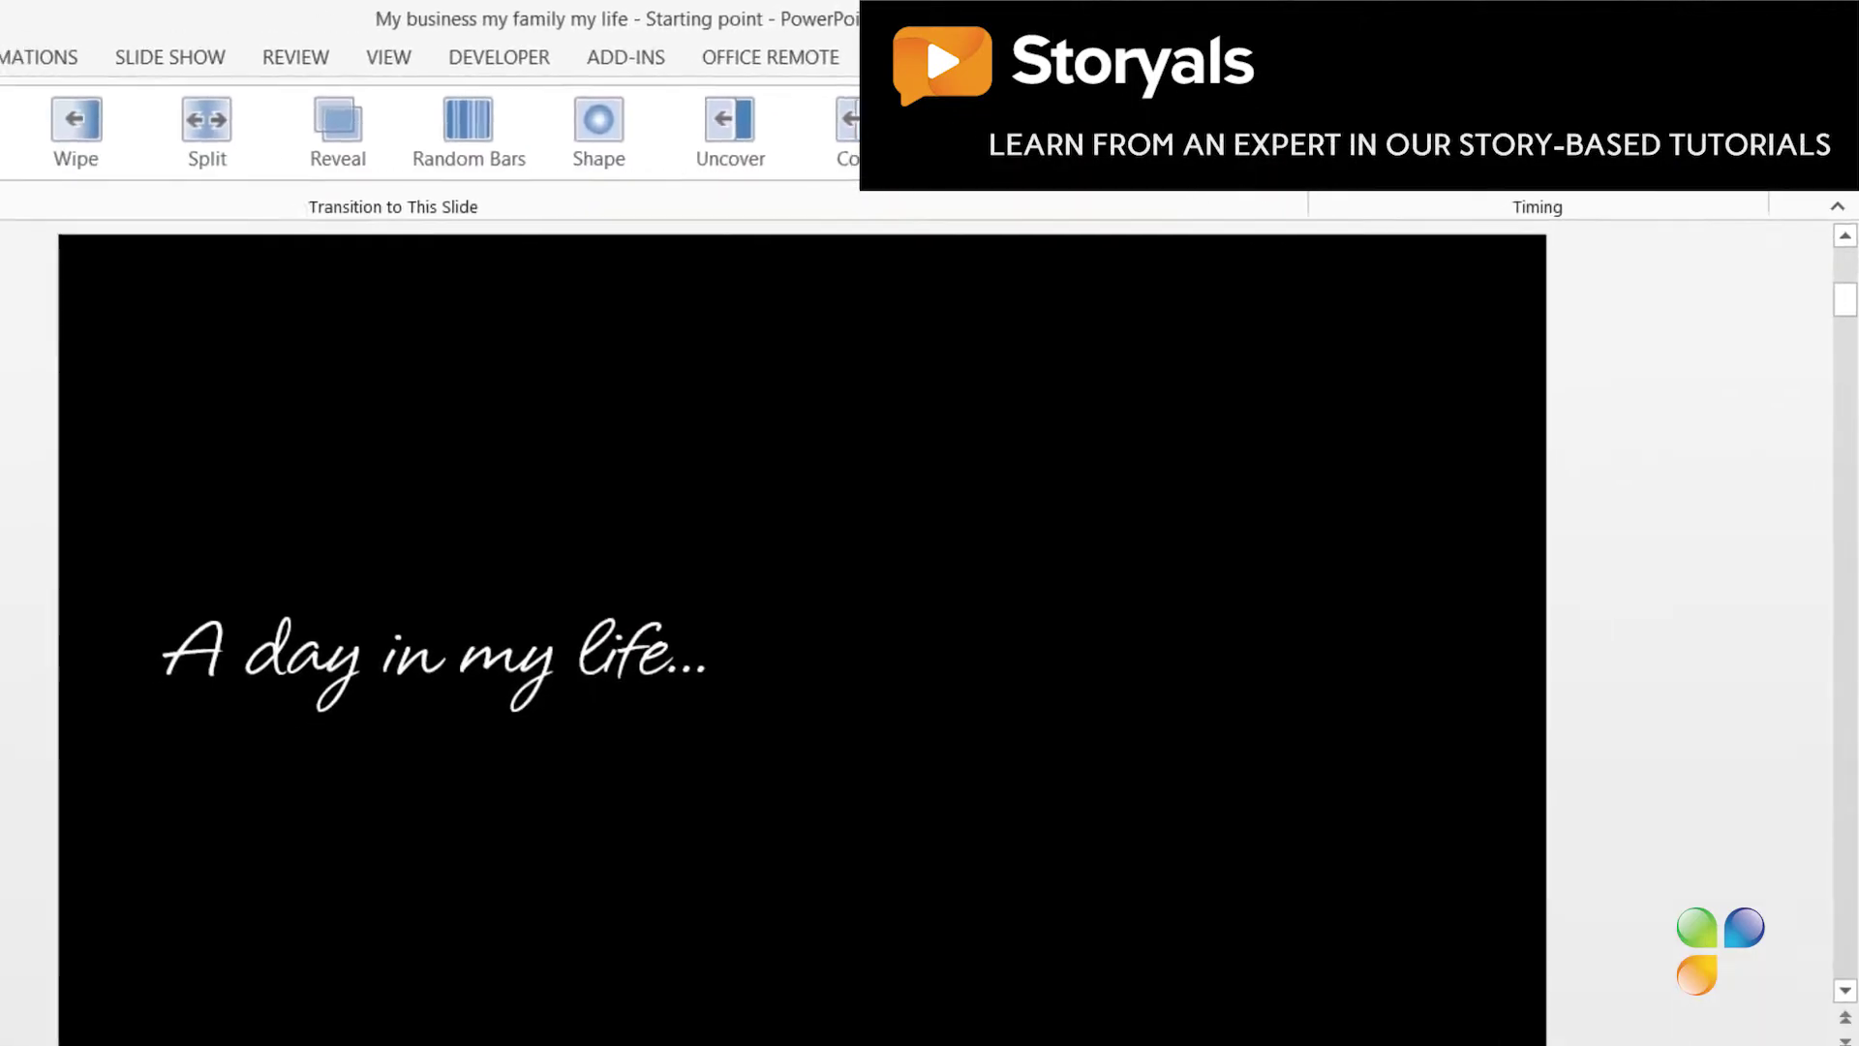
{"action": "left_click", "coordinate": [39, 89]}
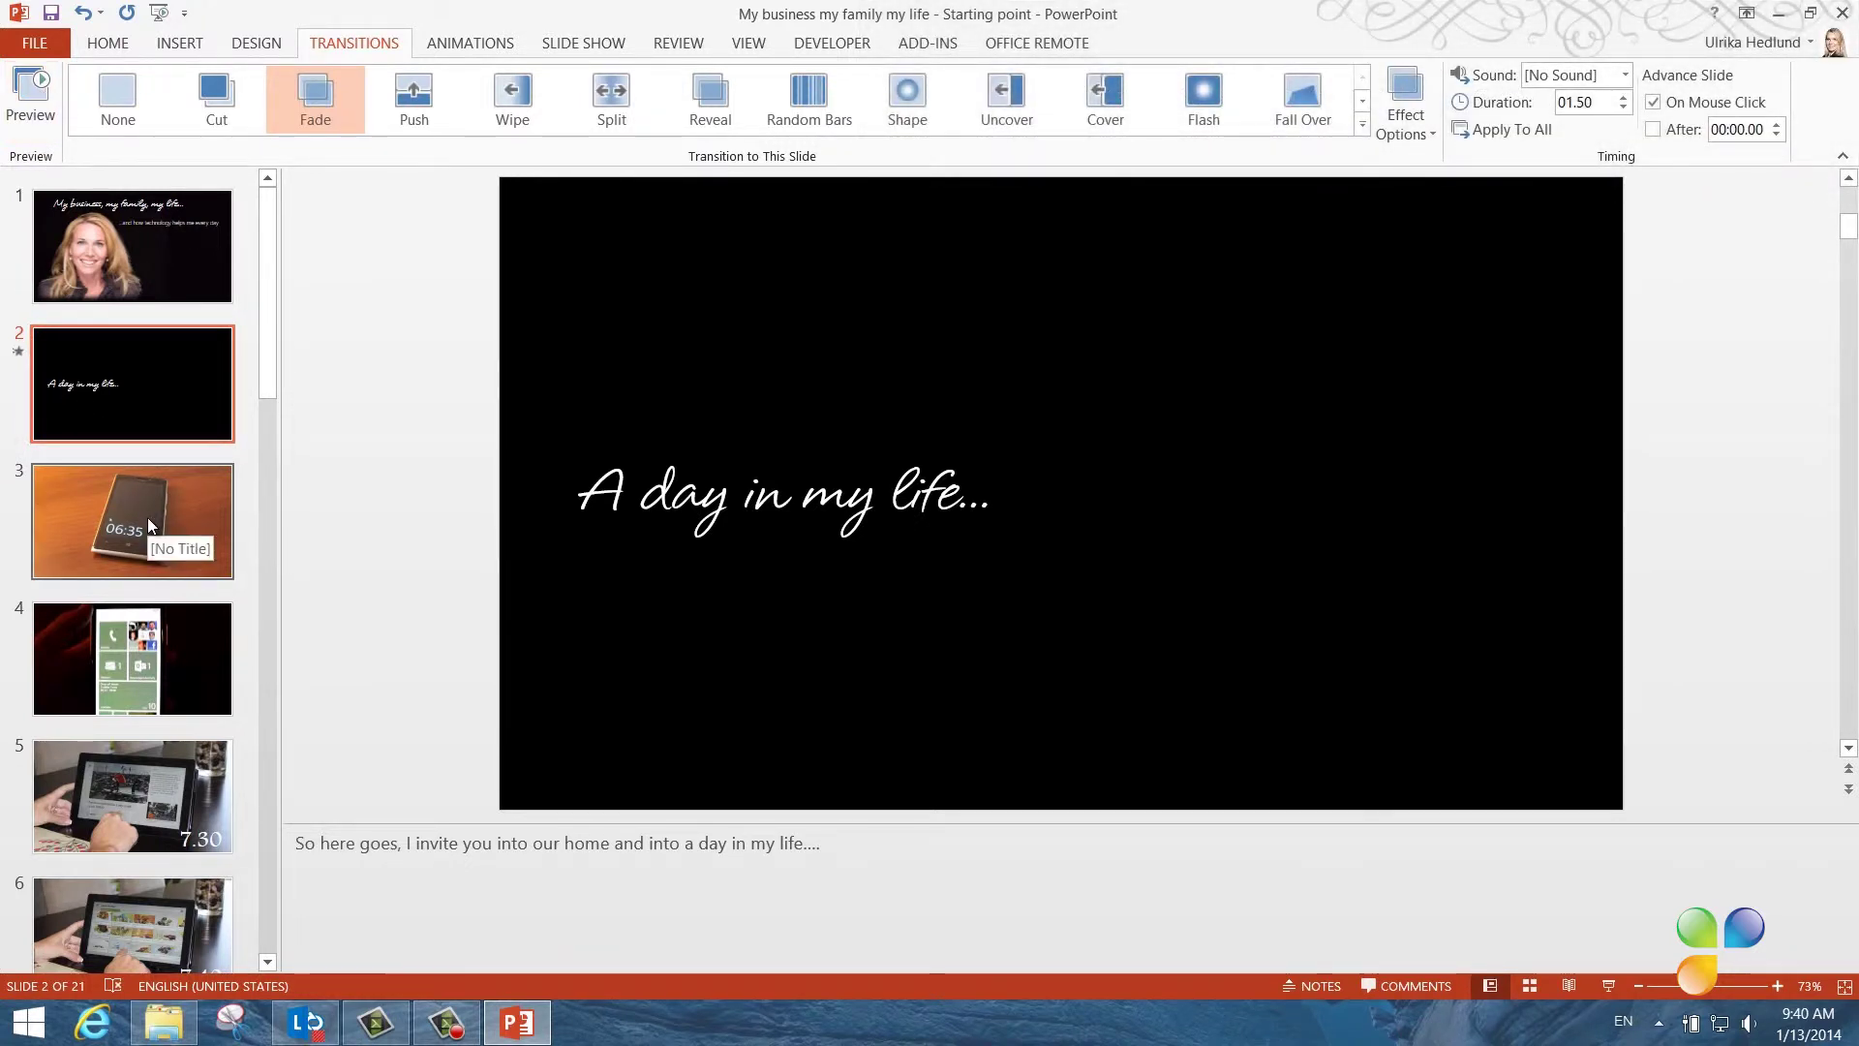
Step: Apply the Clock transition with the Clockwise effect to slide 3, the phone showing 06:35
{"action": "left_click", "coordinate": [148, 517]}
{"action": "left_click", "coordinate": [1362, 124]}
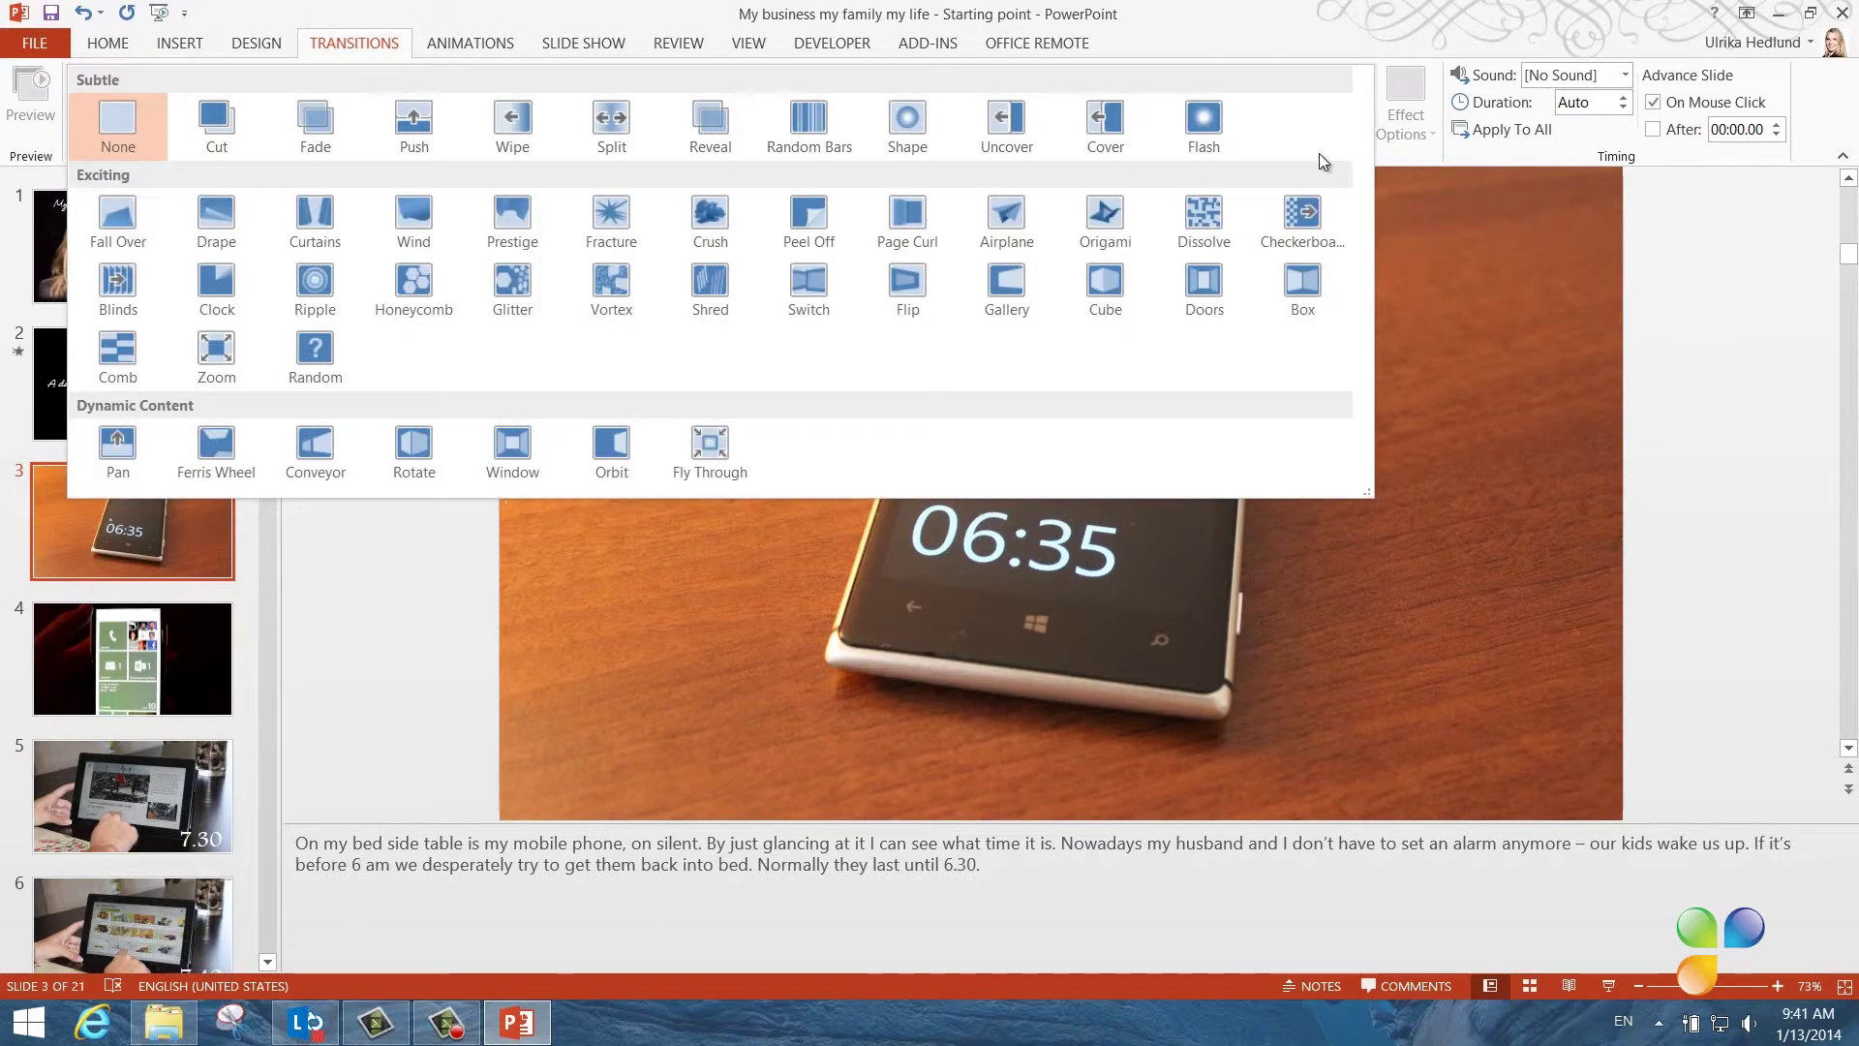
{"action": "left_click", "coordinate": [217, 286]}
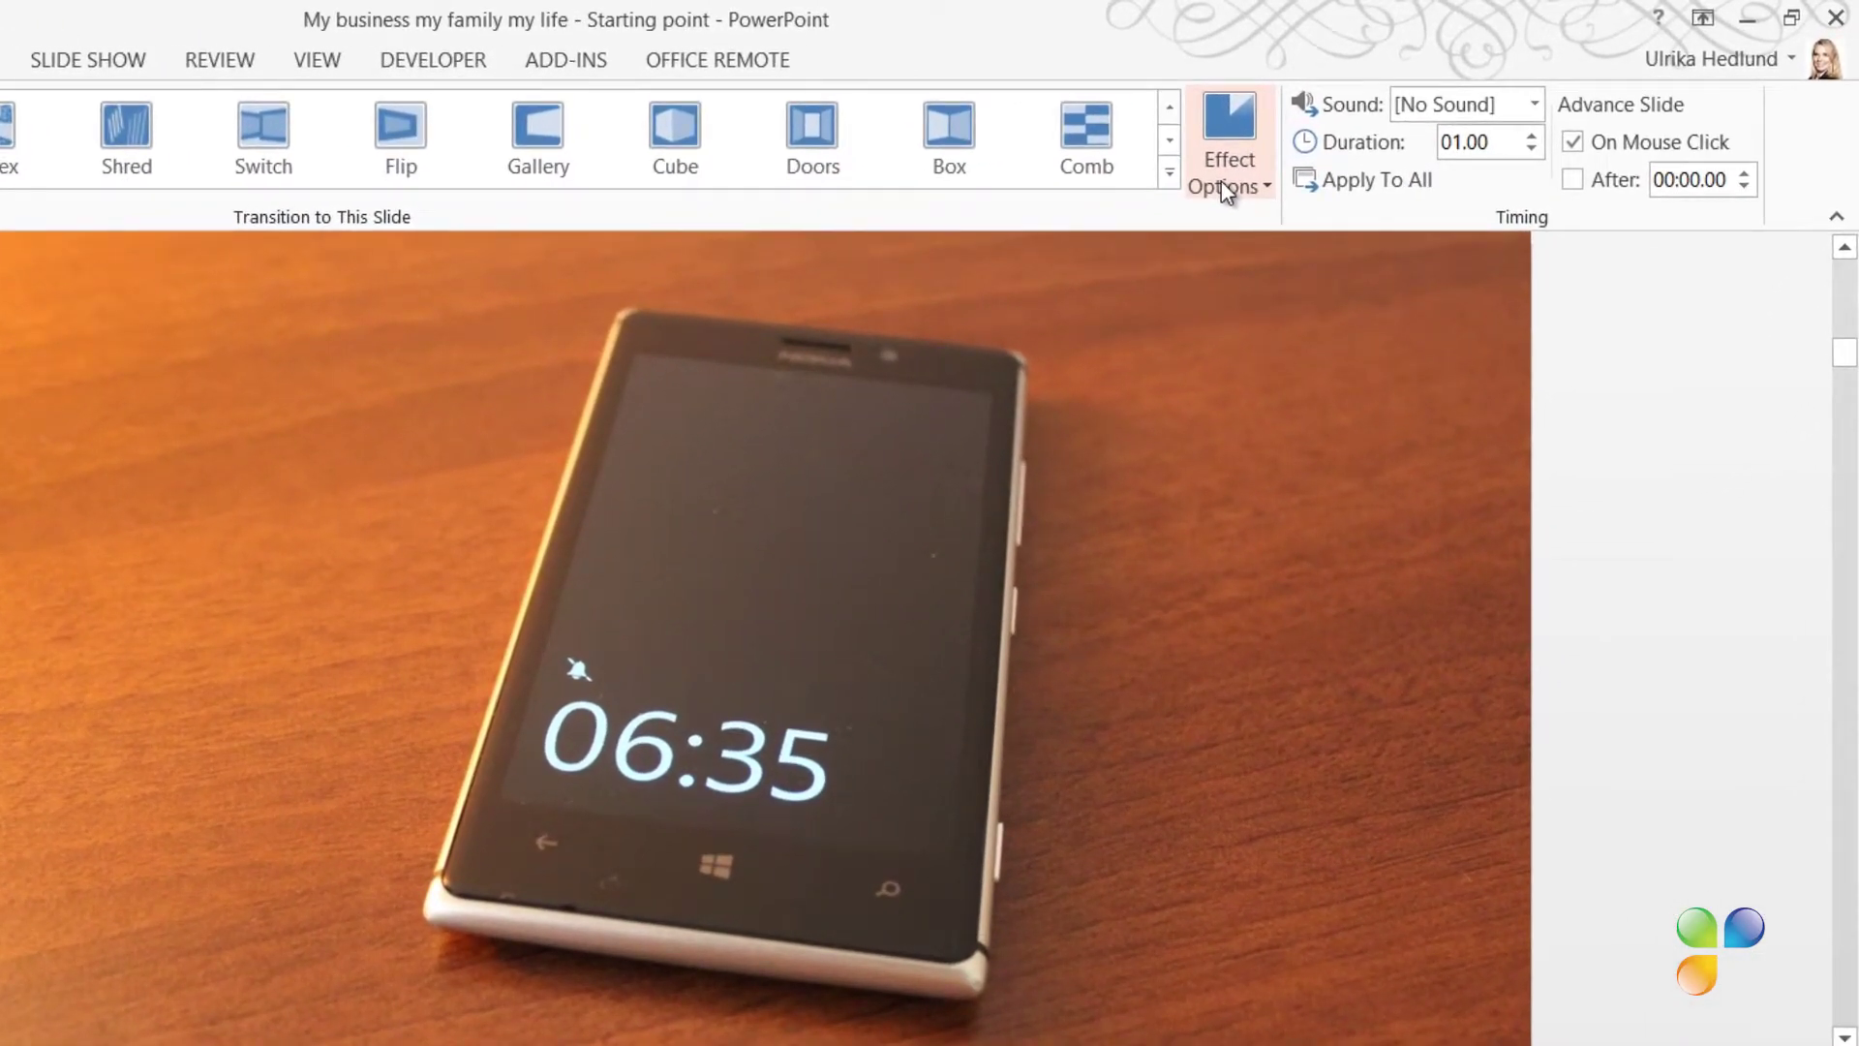
{"action": "left_click", "coordinate": [1222, 182]}
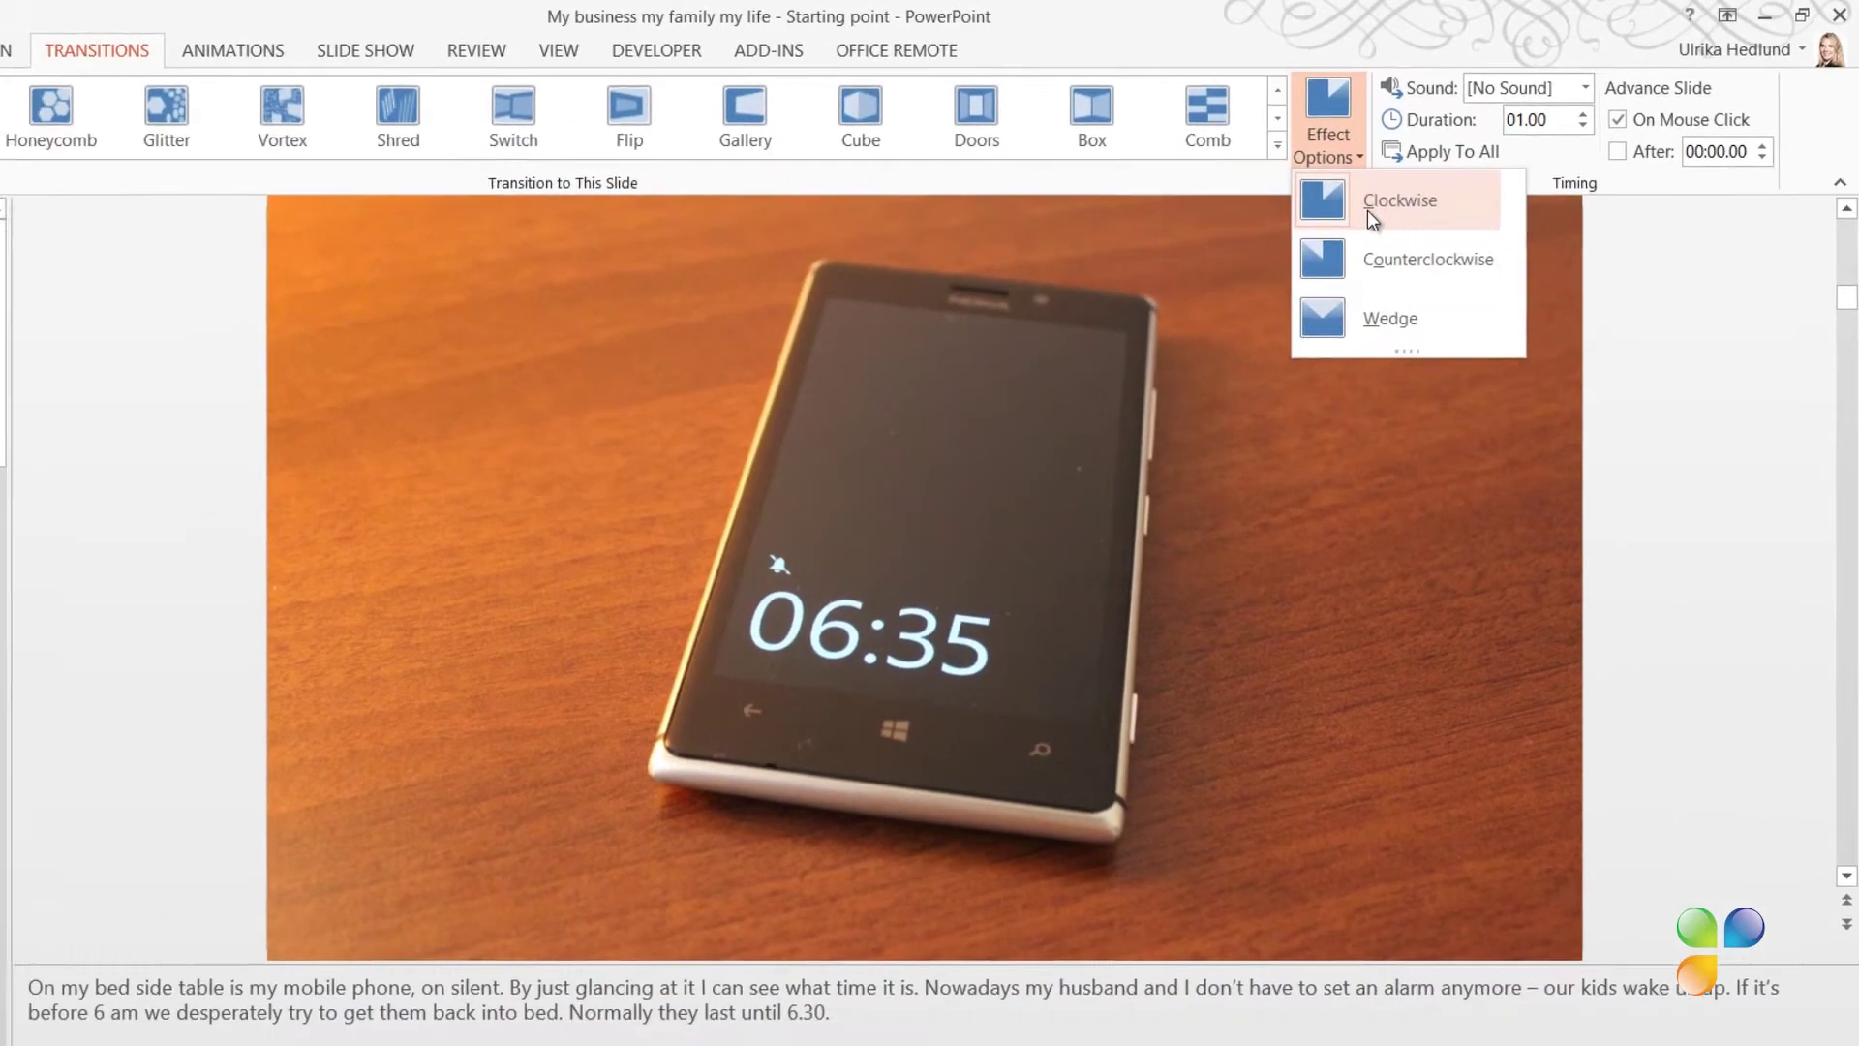
{"action": "left_click", "coordinate": [1278, 247]}
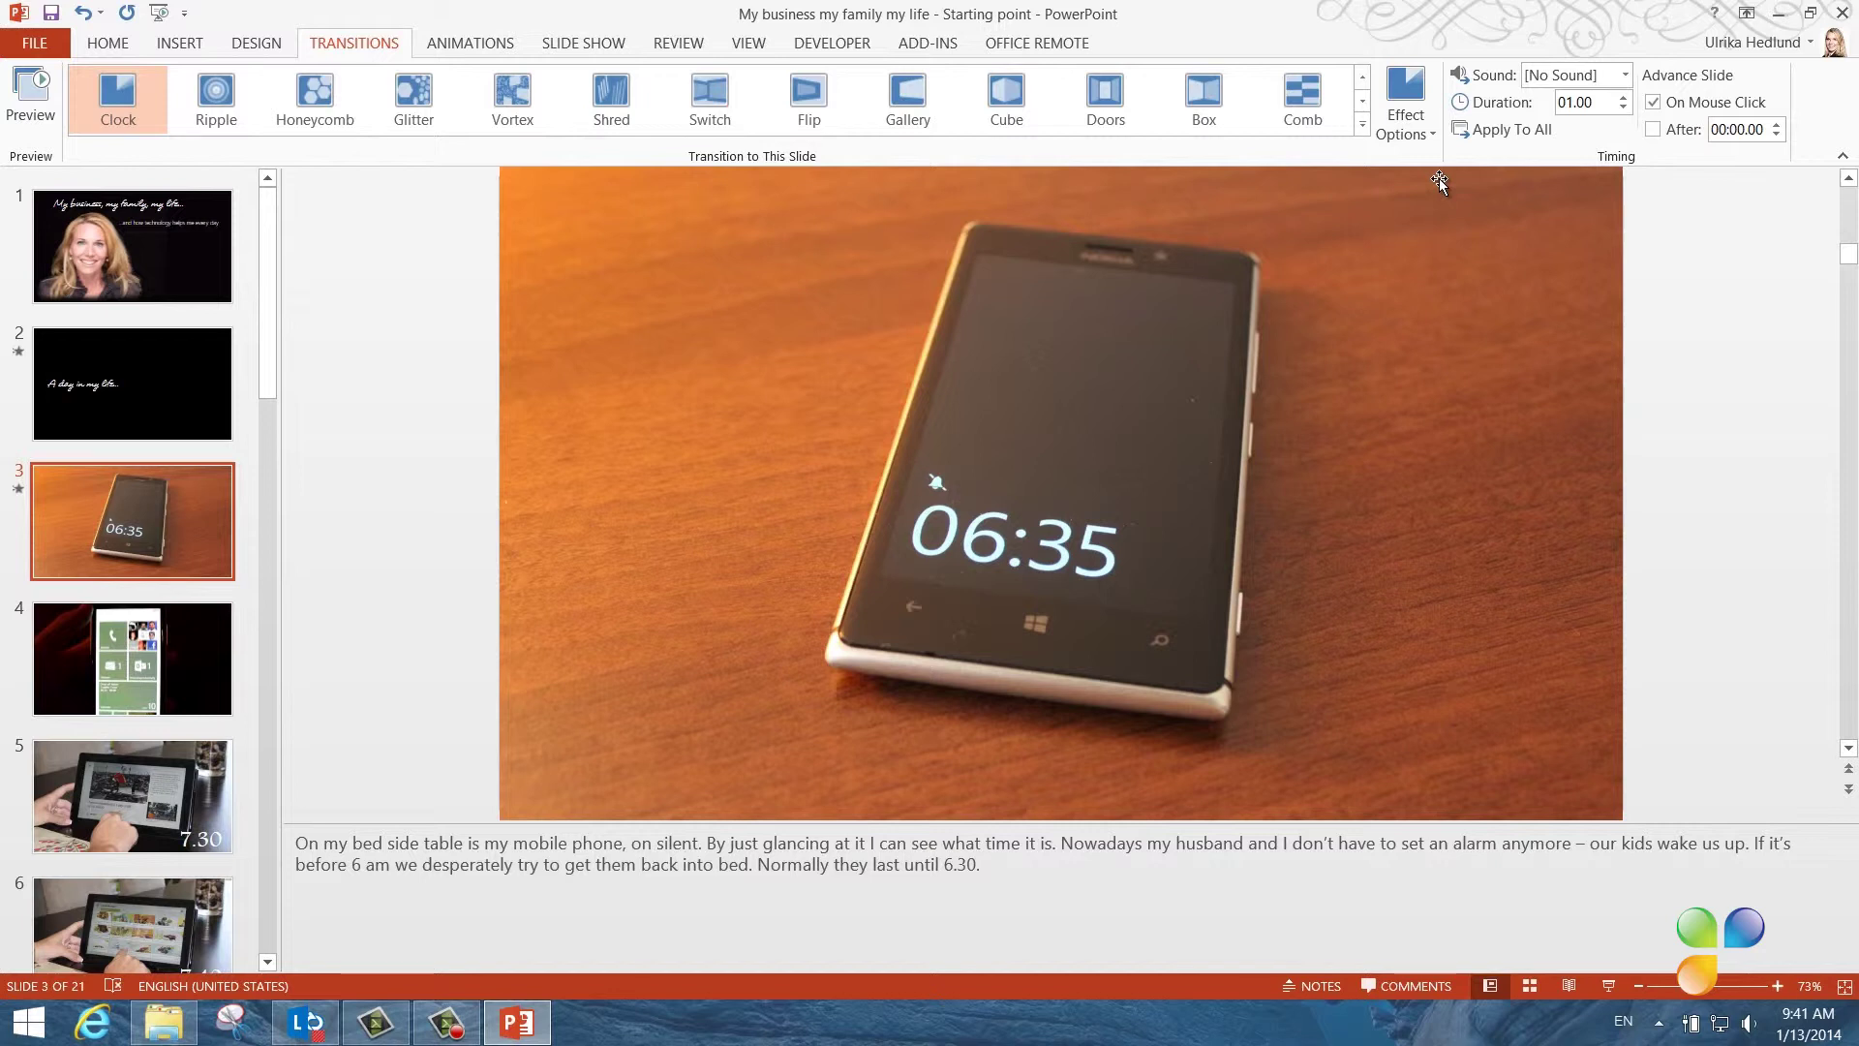
Step: Apply the Push transition with the From Bottom effect to slides 4 through 18 together and preview it
{"action": "left_click", "coordinate": [1528, 986]}
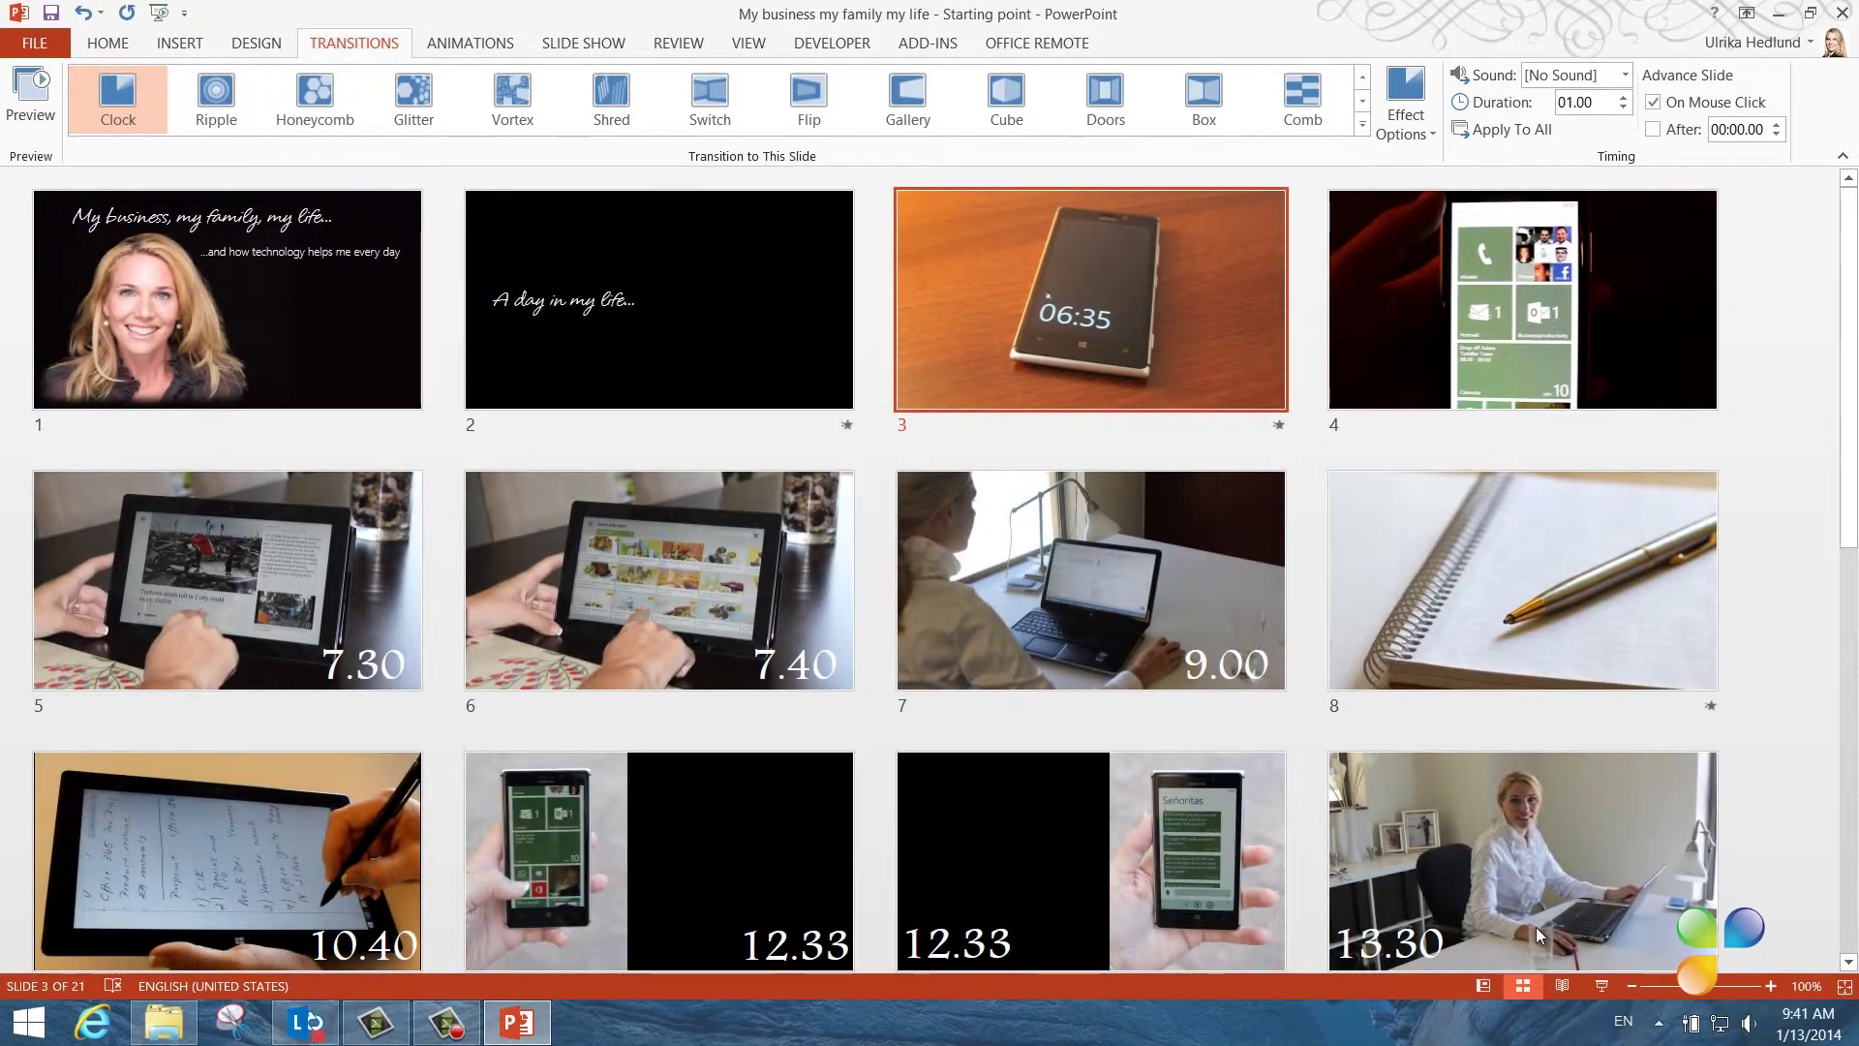
{"action": "left_click", "coordinate": [1520, 352]}
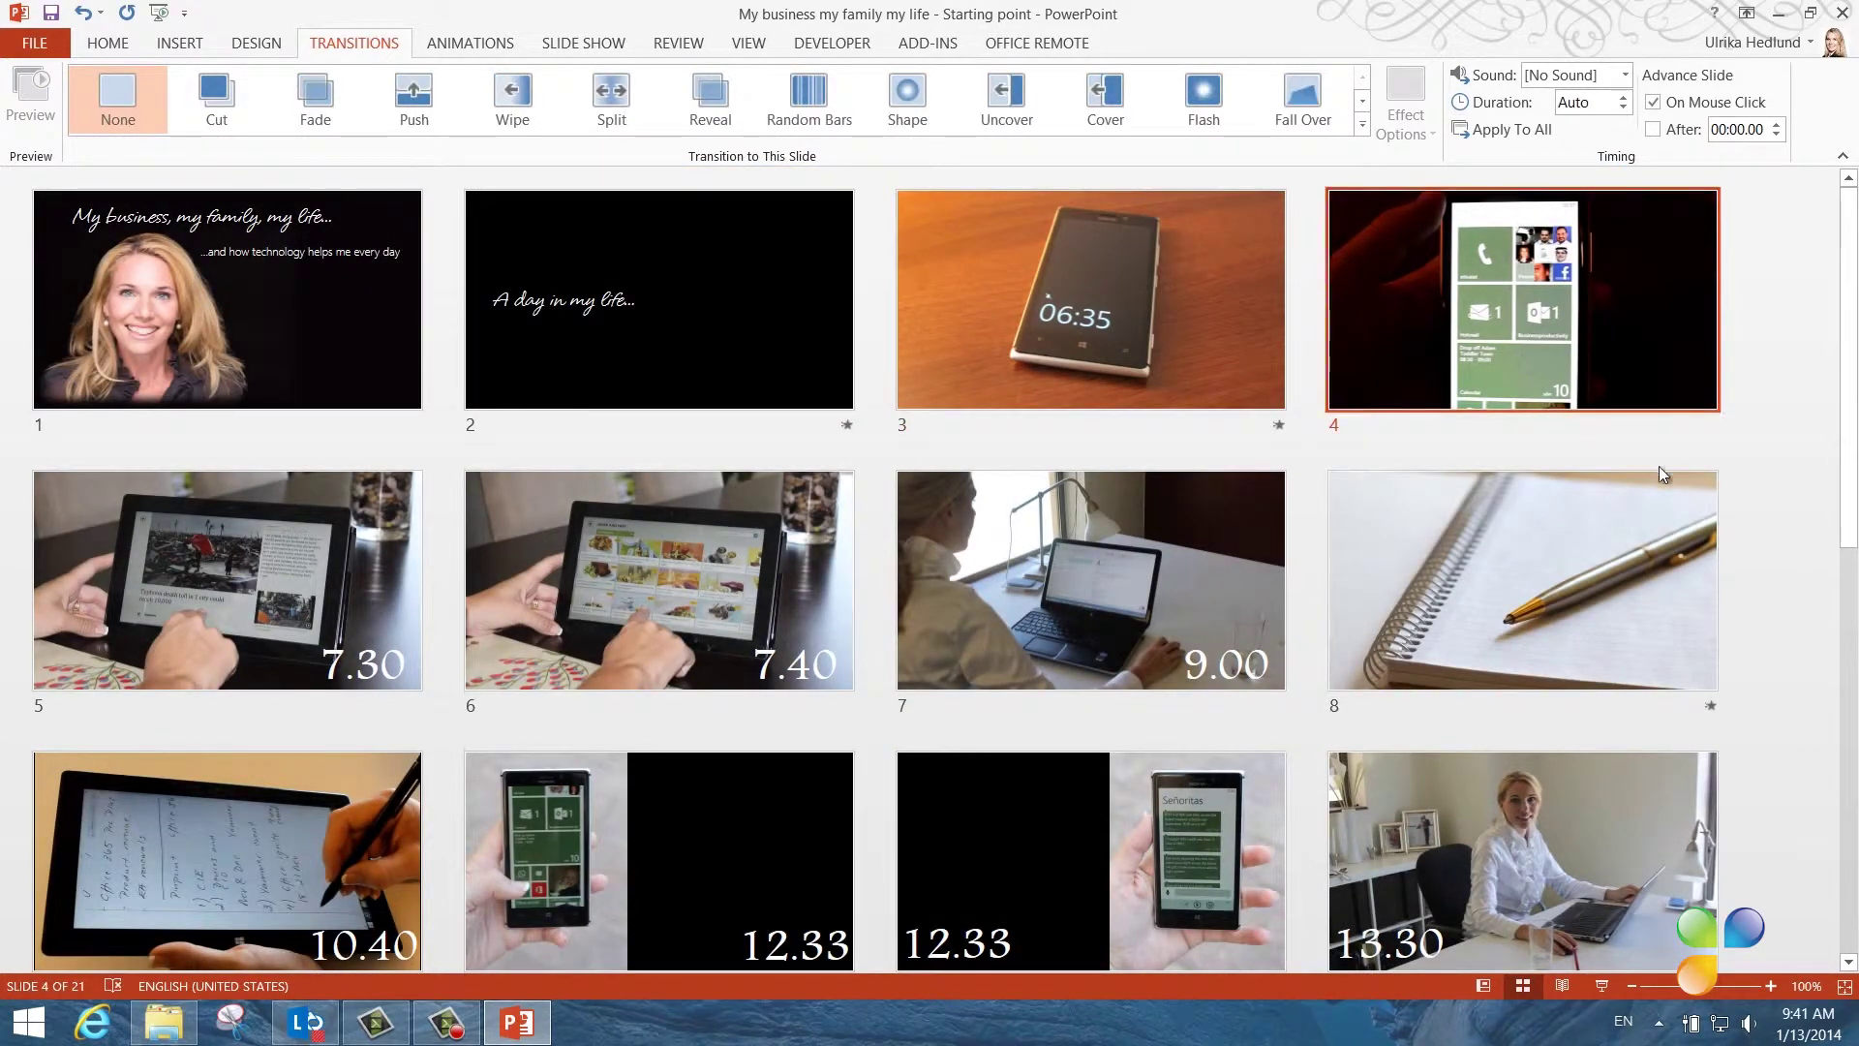
{"action": "left_click_drag", "start_coordinate": [1852, 510], "coordinate": [1847, 852]}
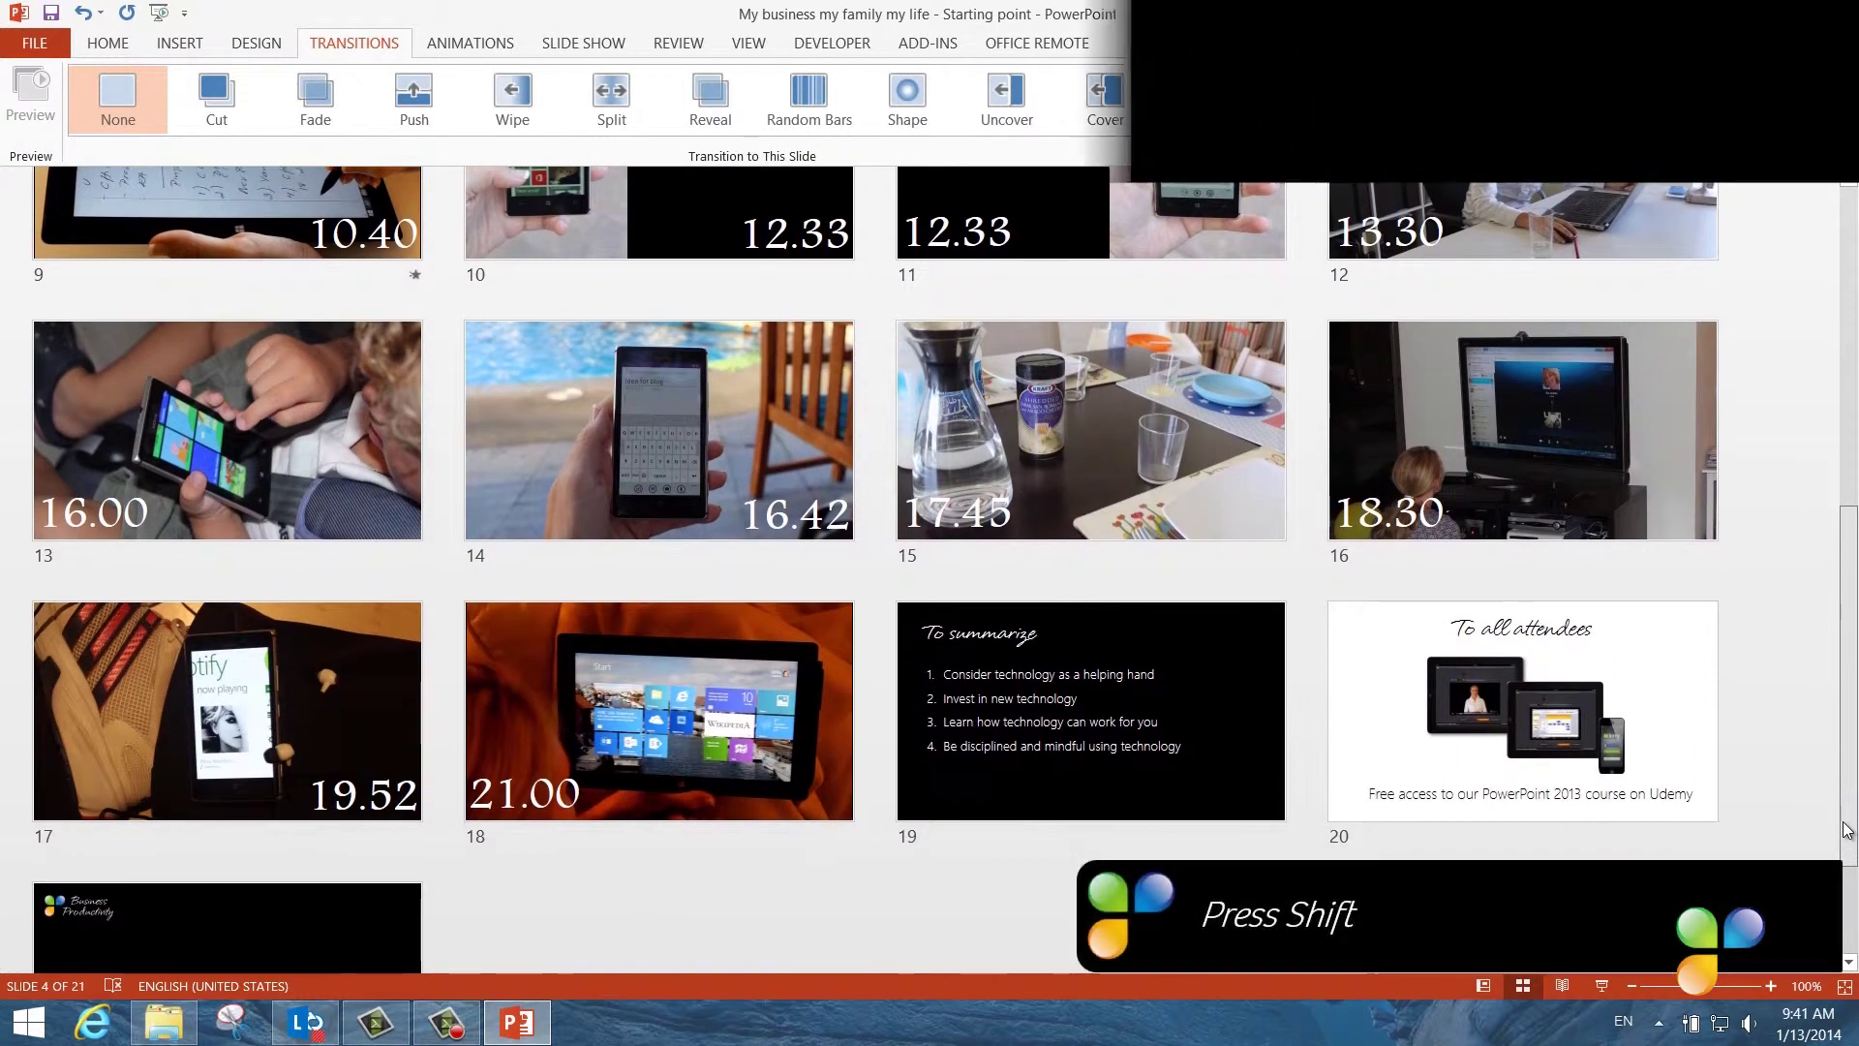
{"action": "left_click", "coordinate": [665, 751], "text": "shift"}
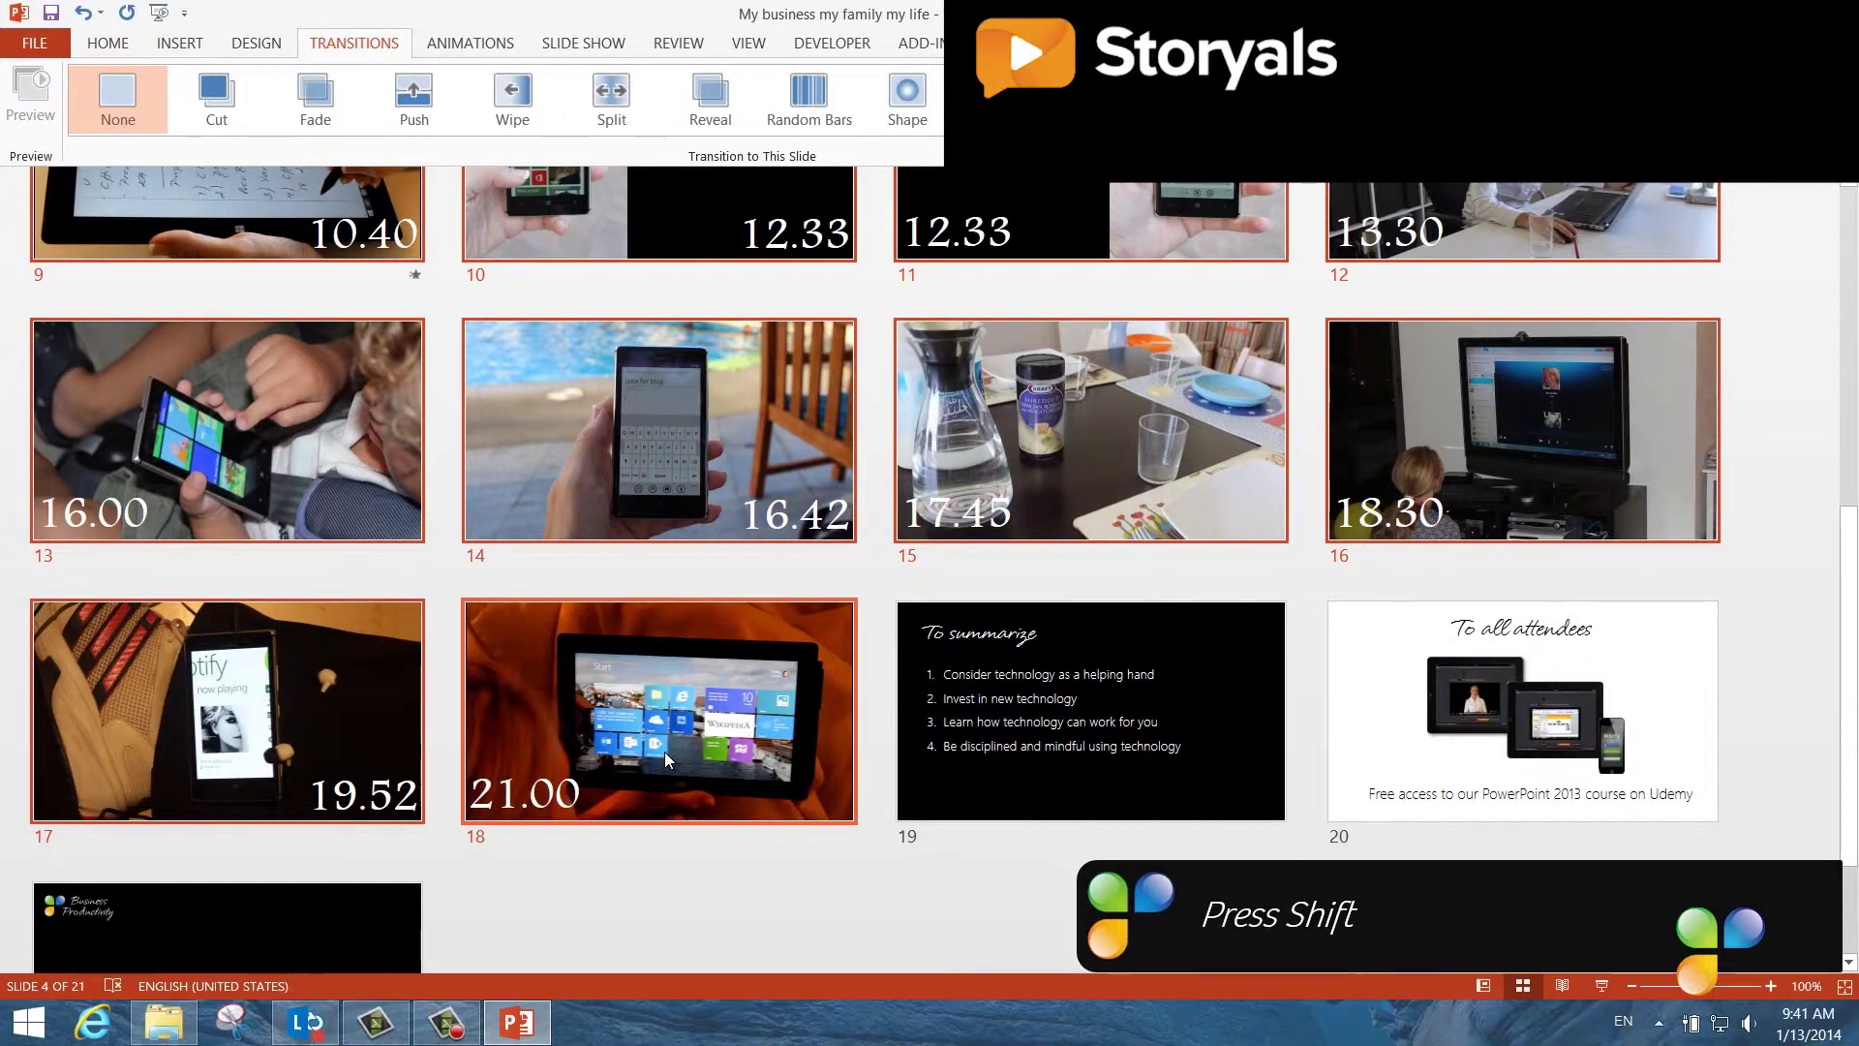
{"action": "left_click", "coordinate": [417, 111]}
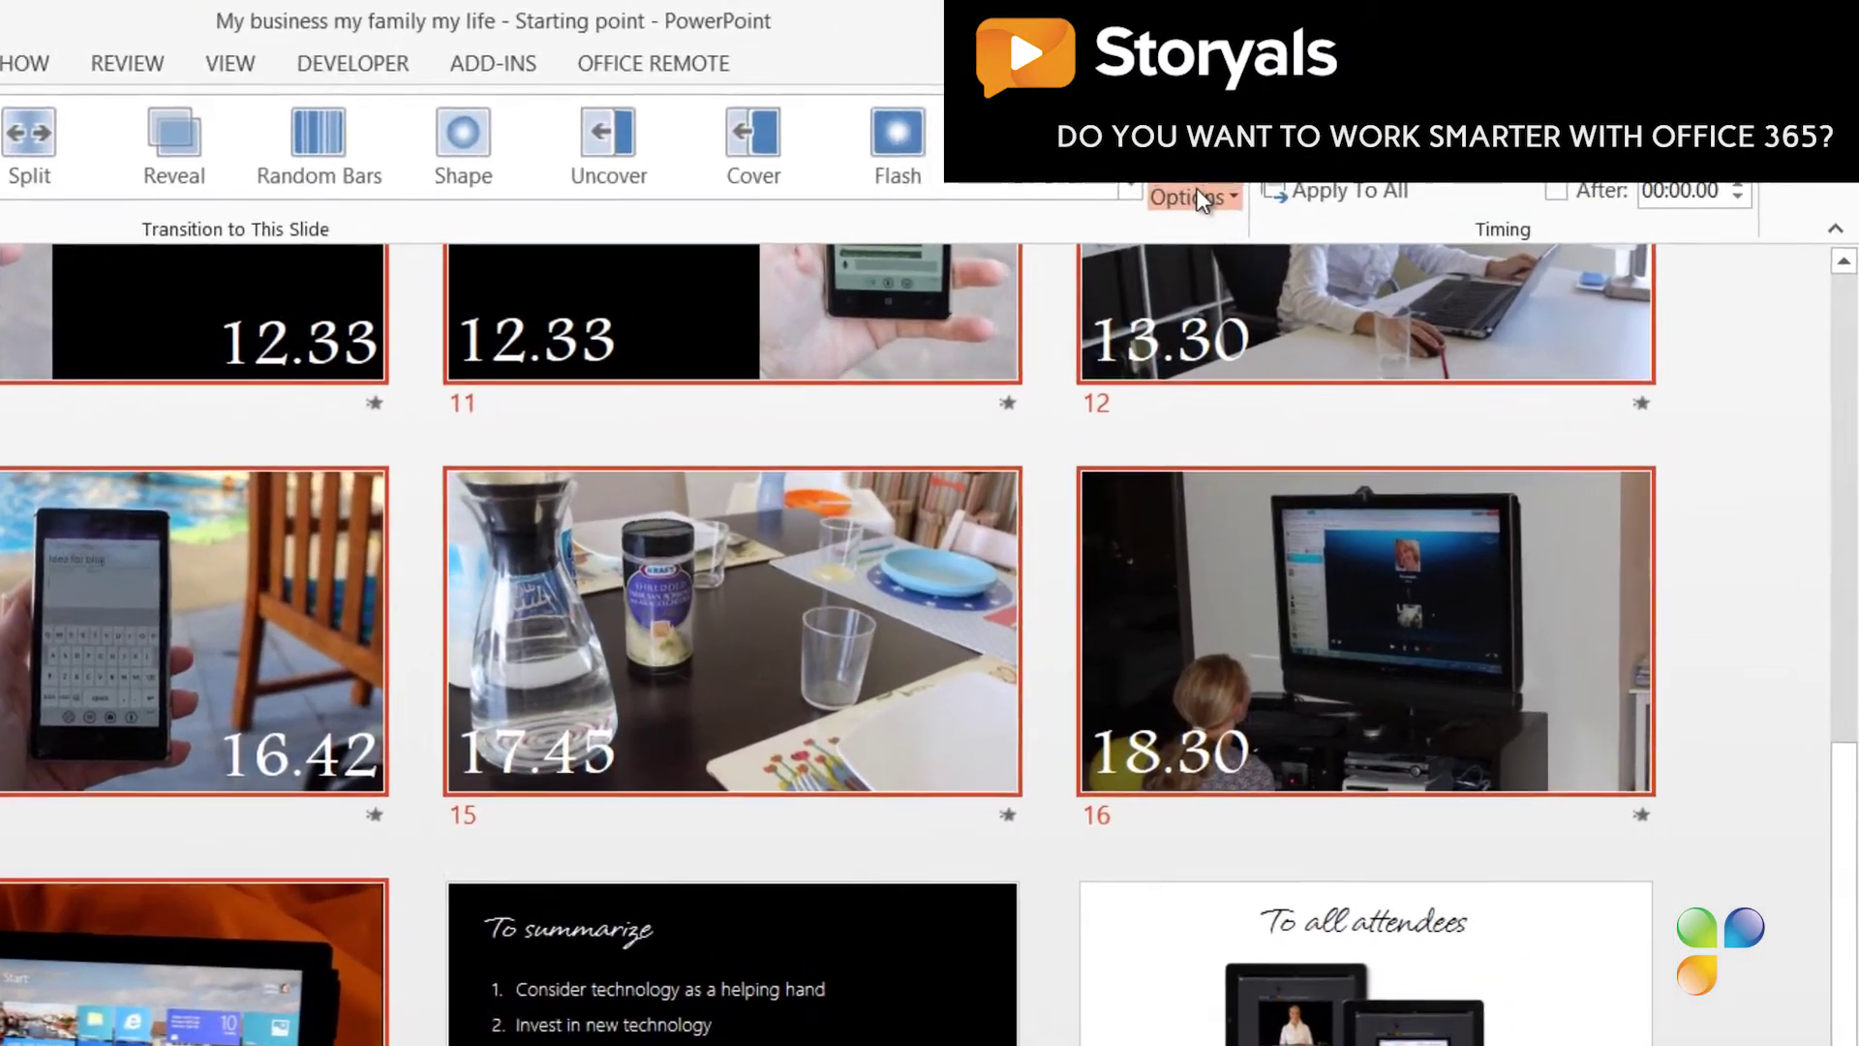
{"action": "left_click", "coordinate": [1408, 130]}
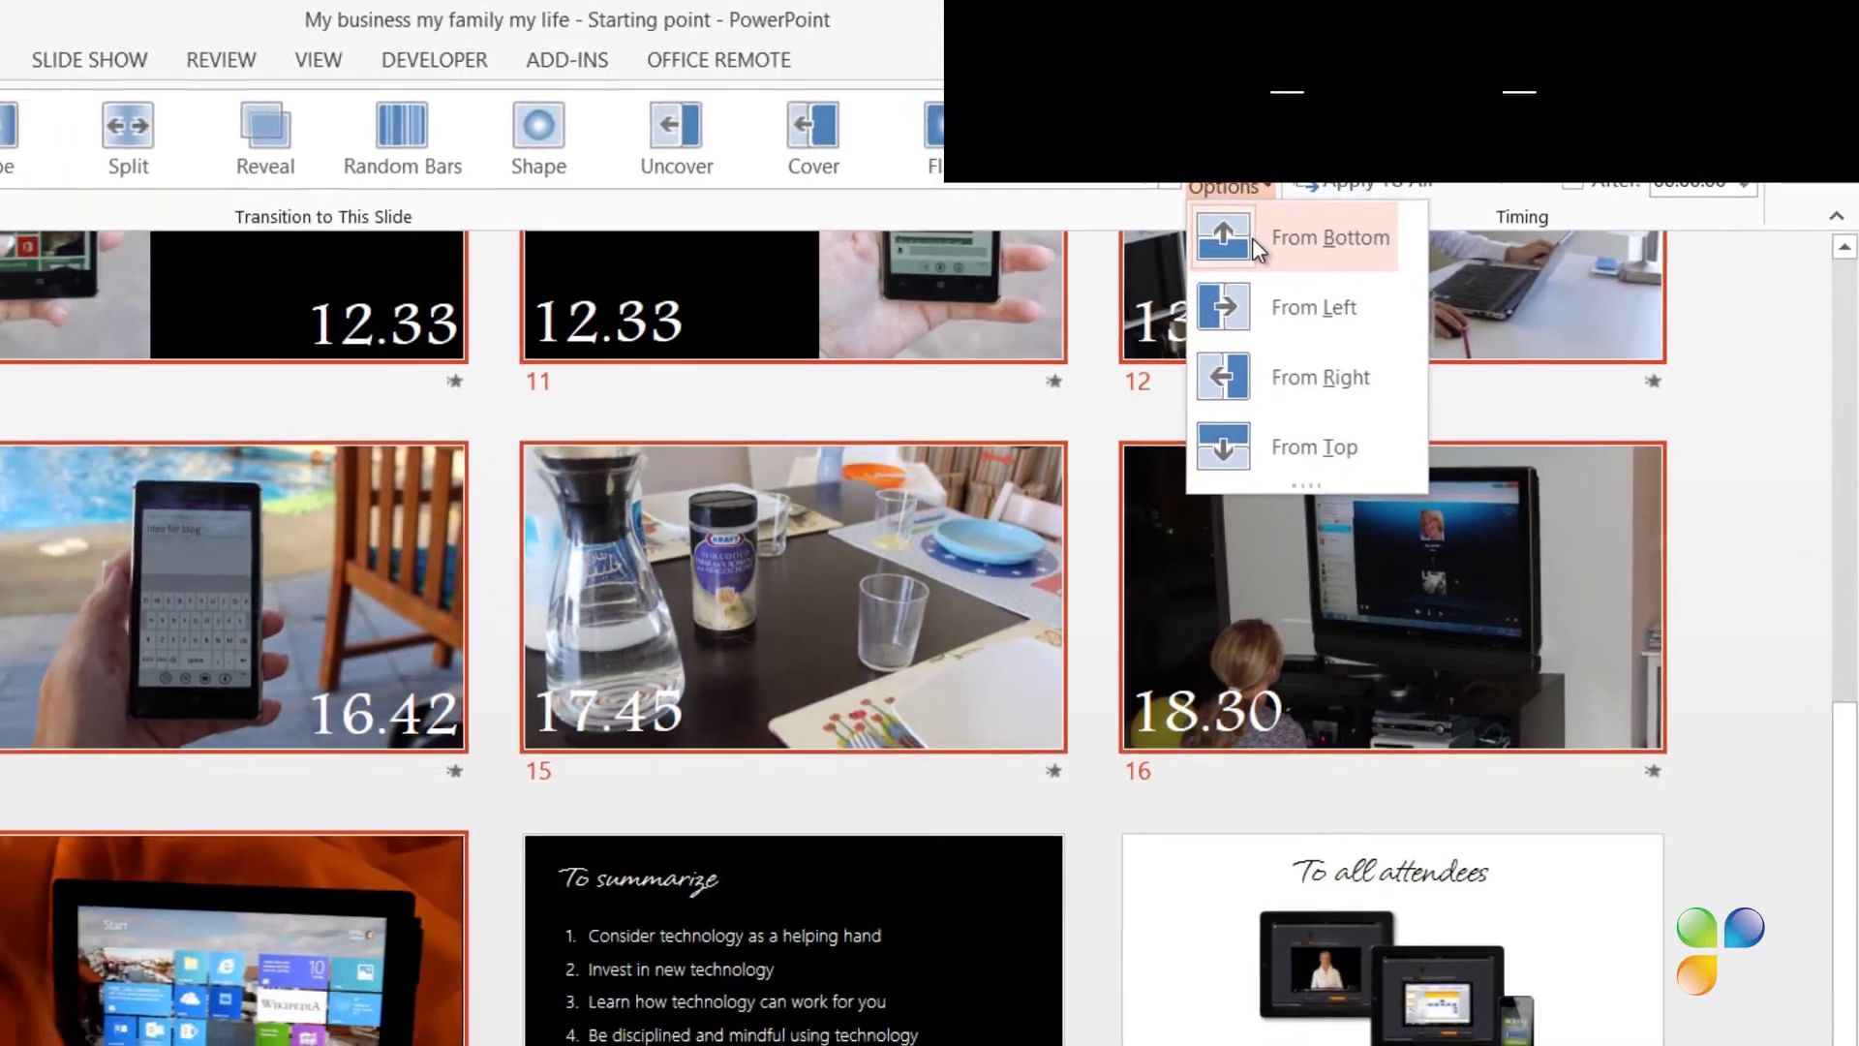
{"action": "left_click", "coordinate": [1212, 291]}
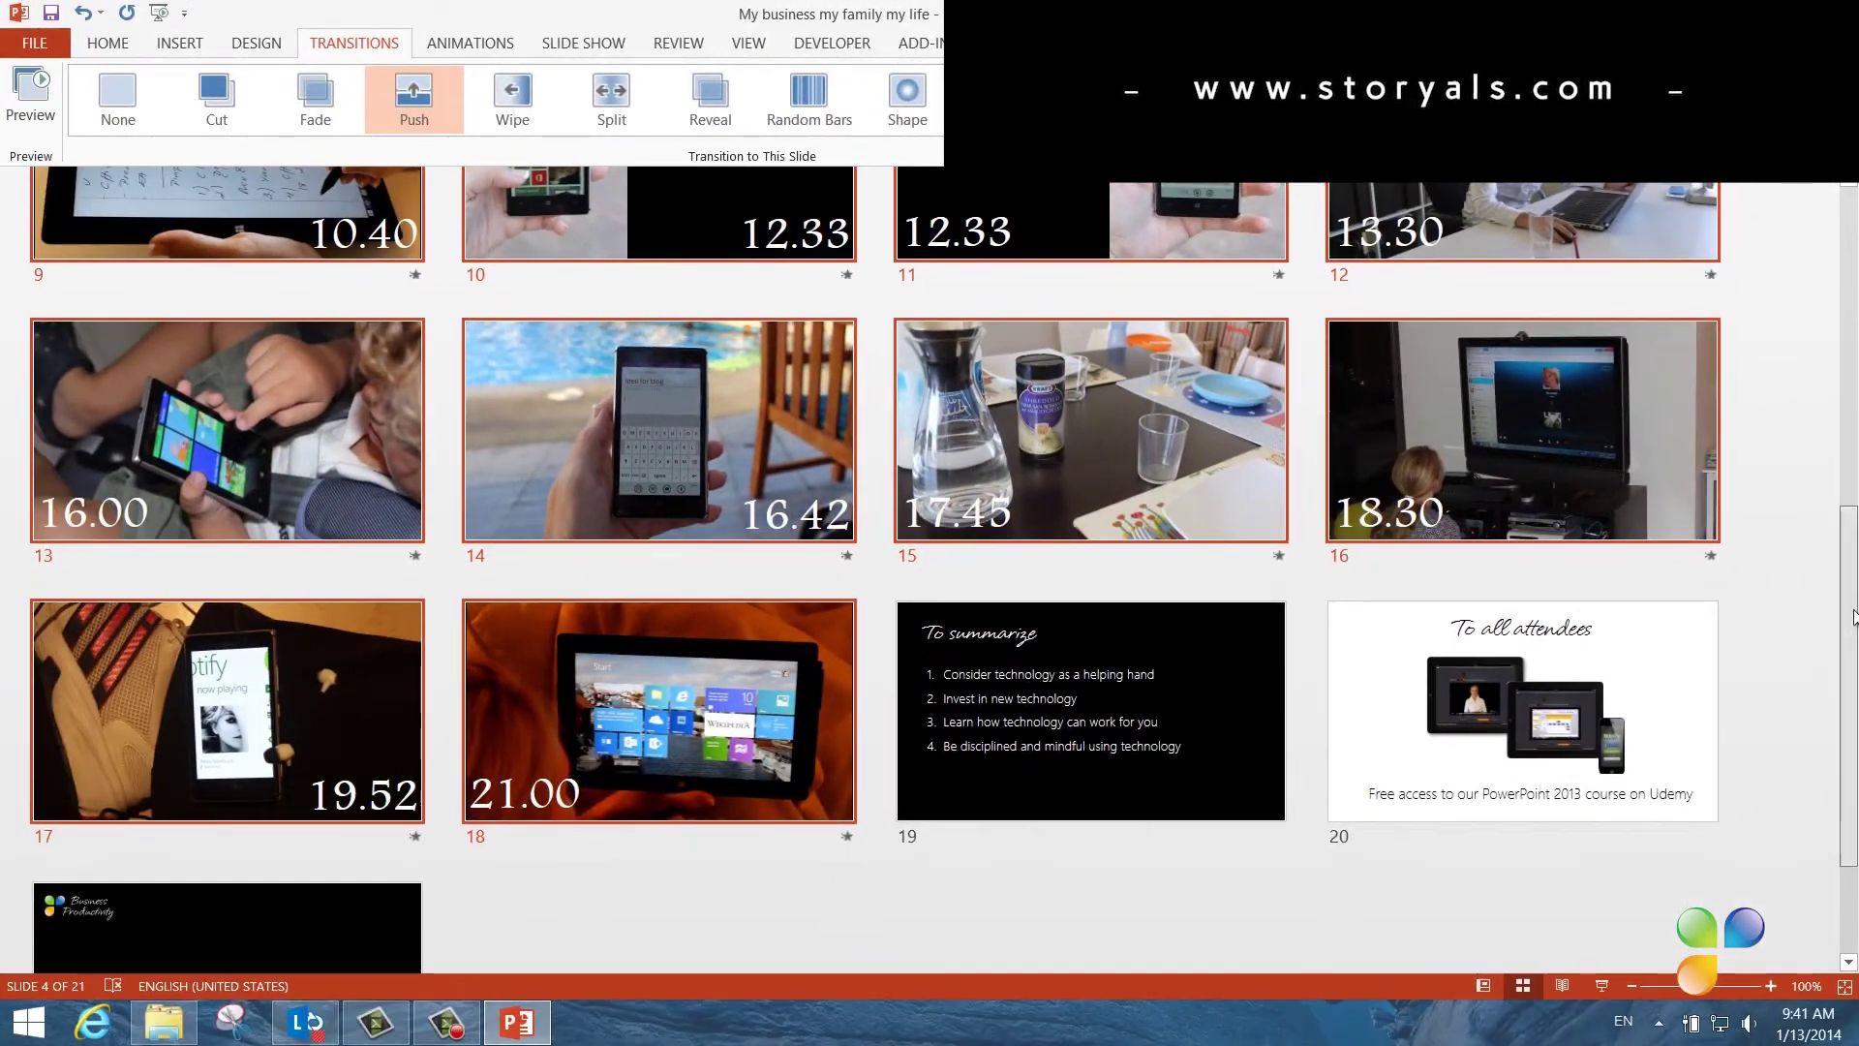
{"action": "scroll", "coordinate": [1813, 377], "scroll_direction": "up", "scroll_amount": 5}
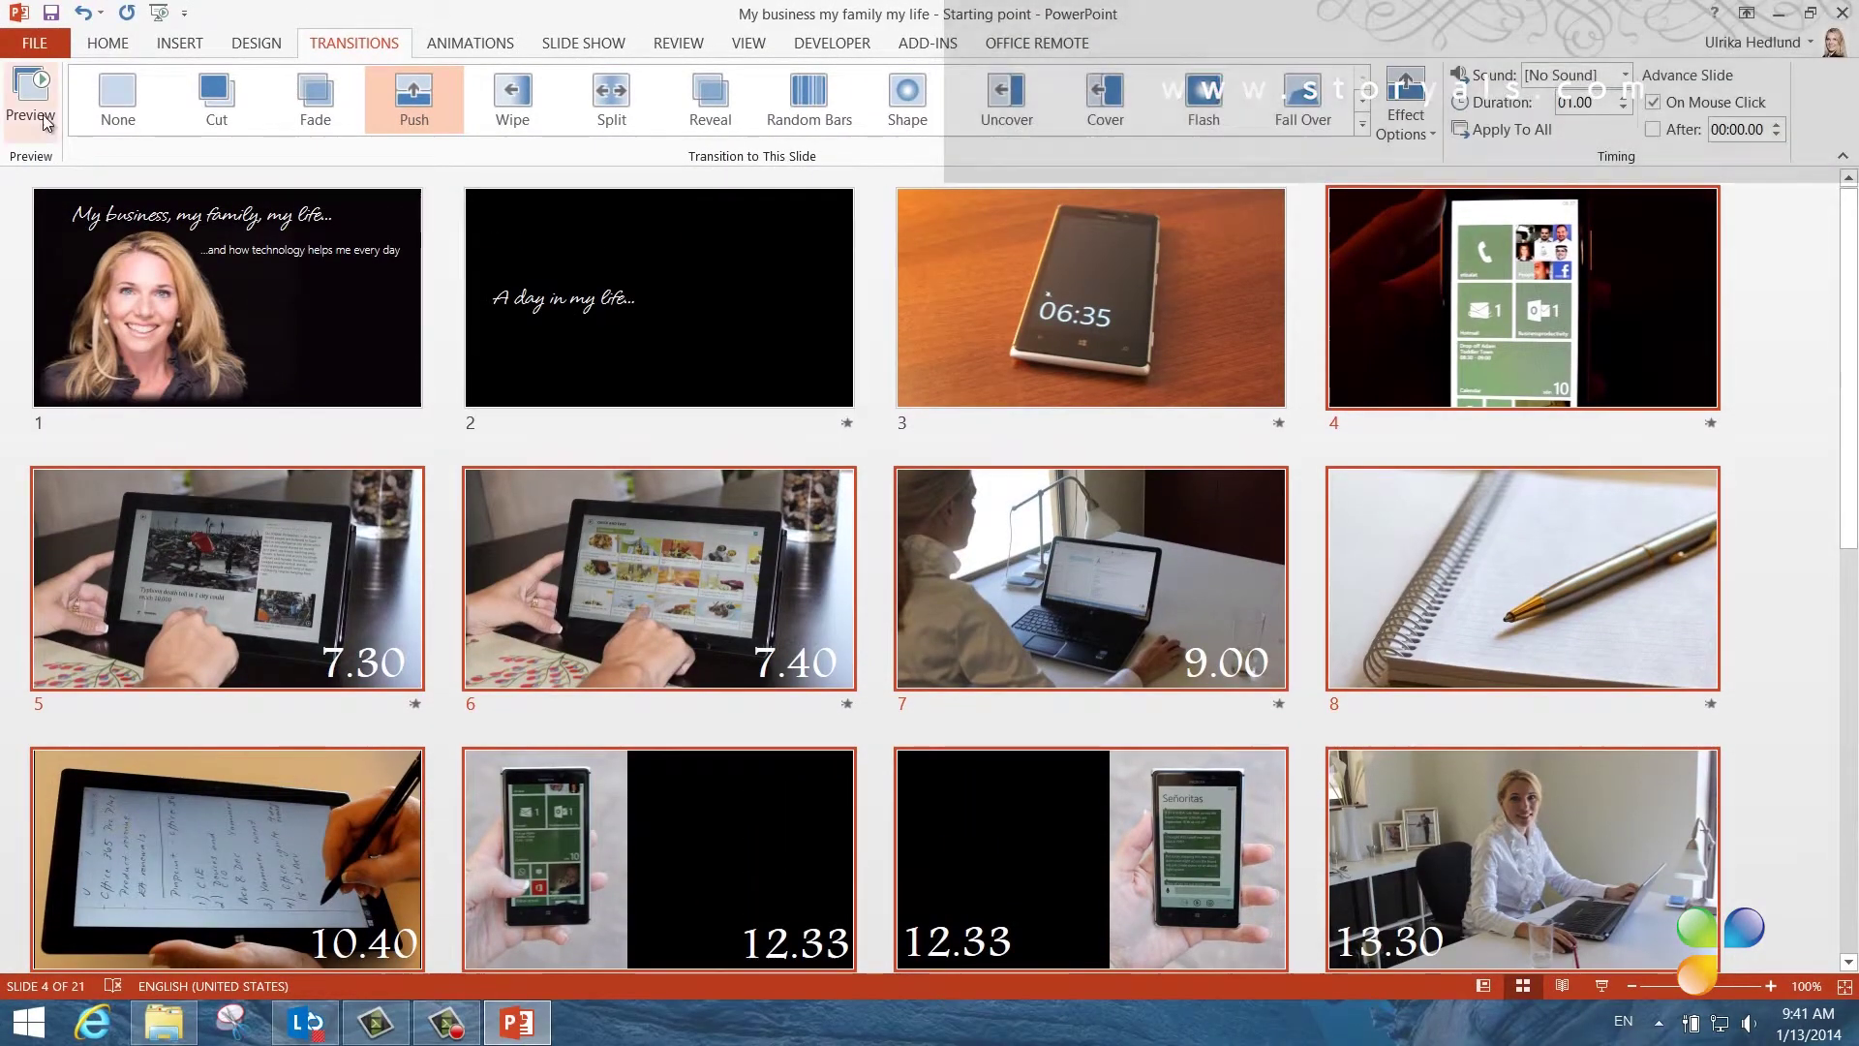
{"action": "left_click", "coordinate": [37, 109]}
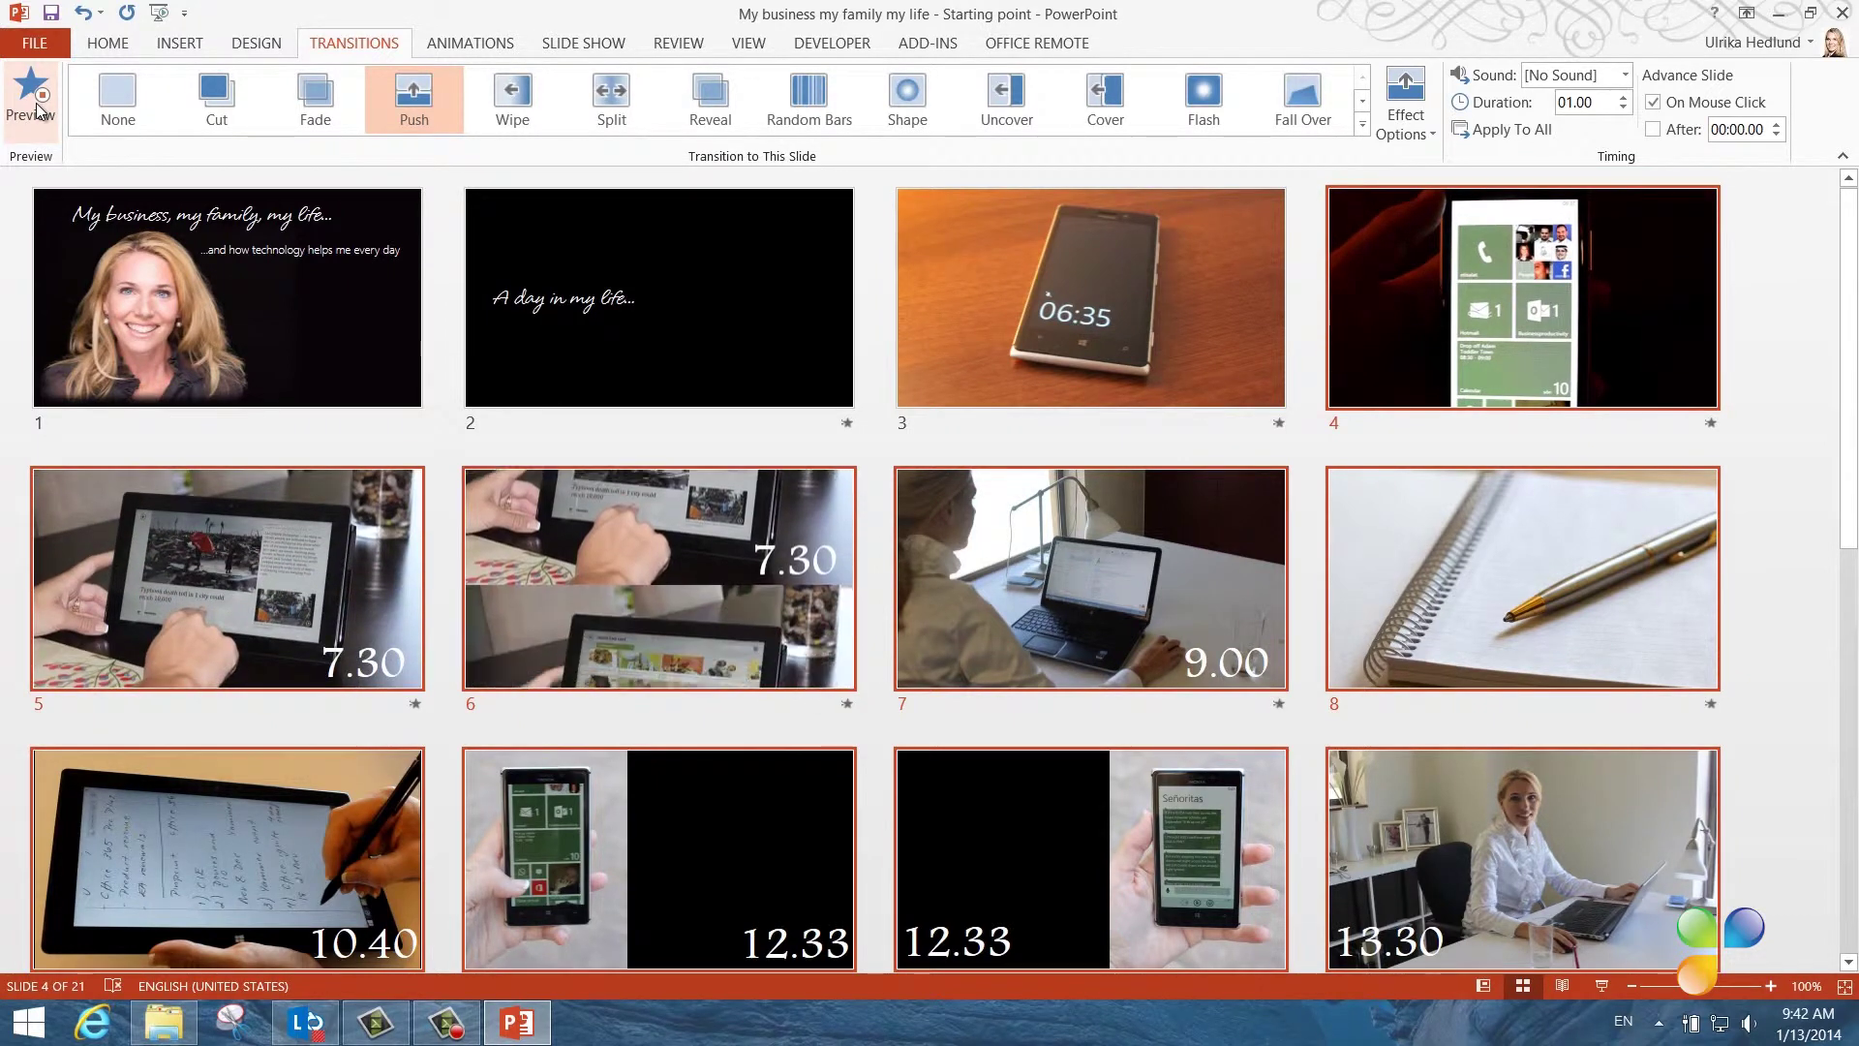
Step: Change the transition of slide 8, the notebook and pen, to Cube with the From Left effect
{"action": "double_click", "coordinate": [1593, 576]}
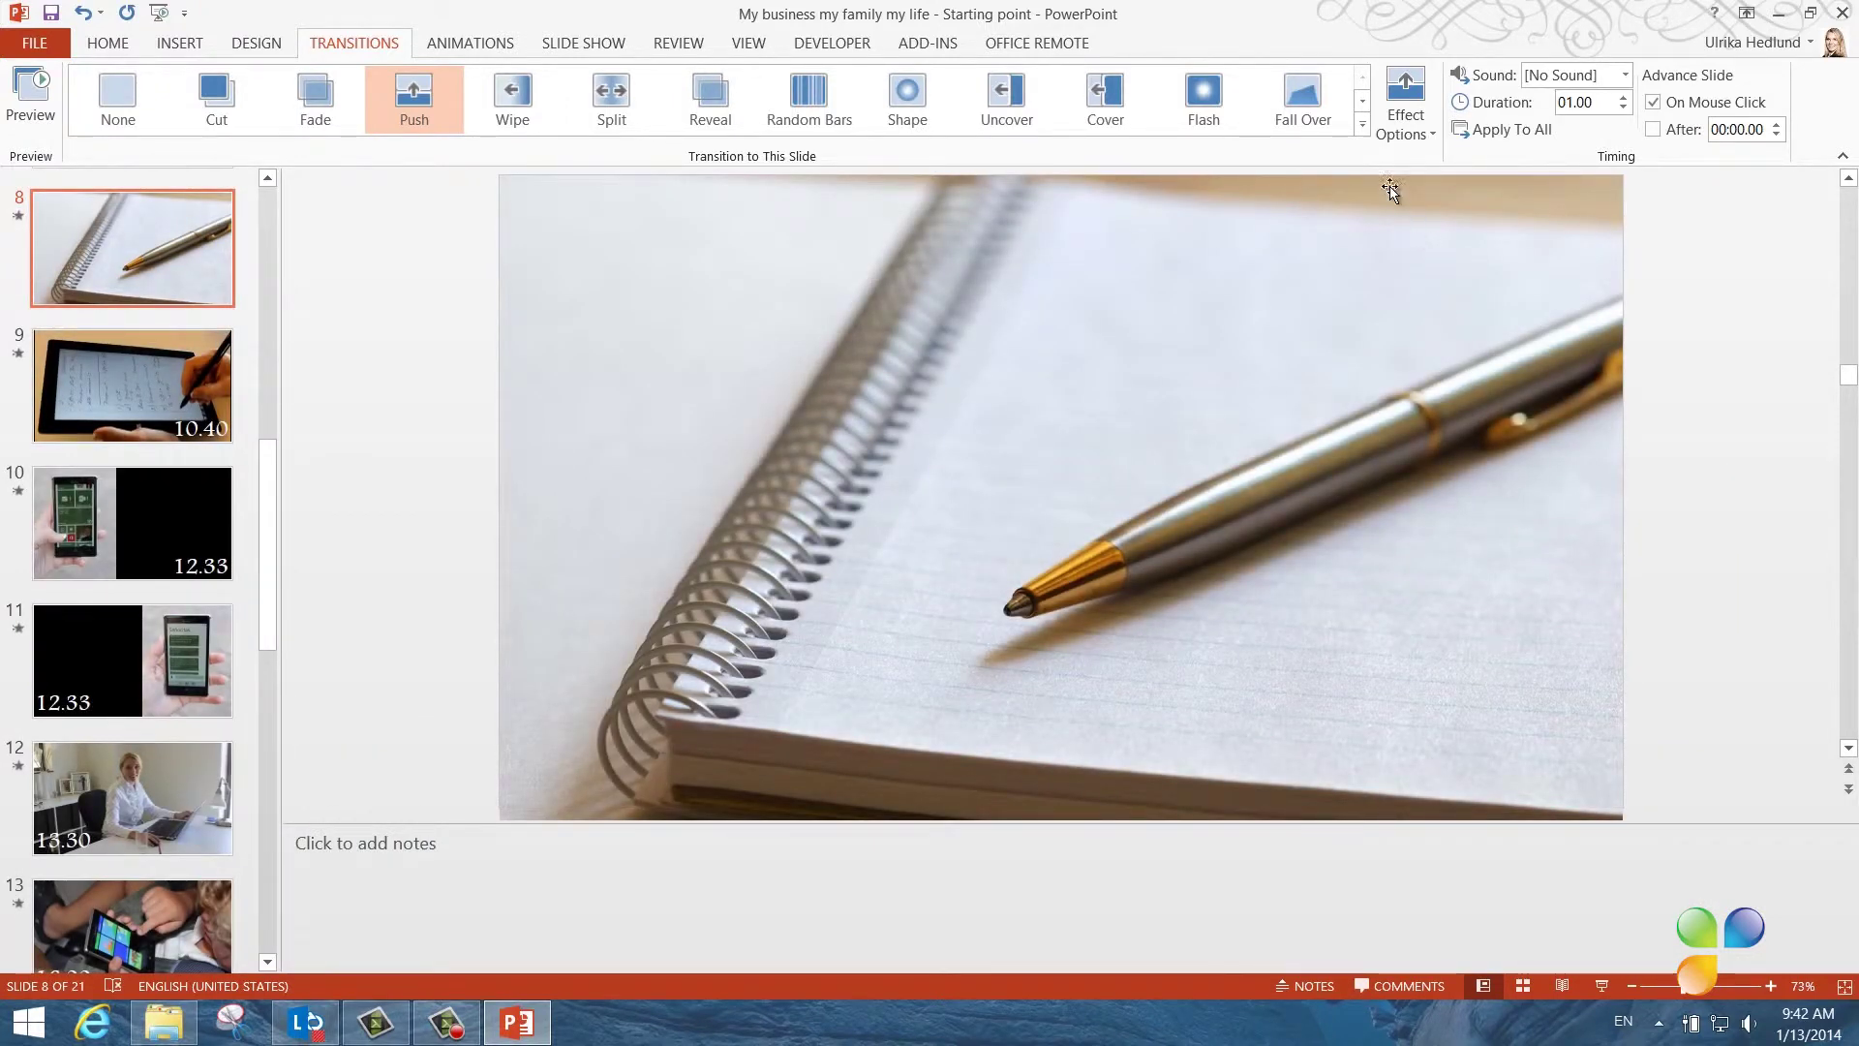
{"action": "left_click", "coordinate": [1364, 131]}
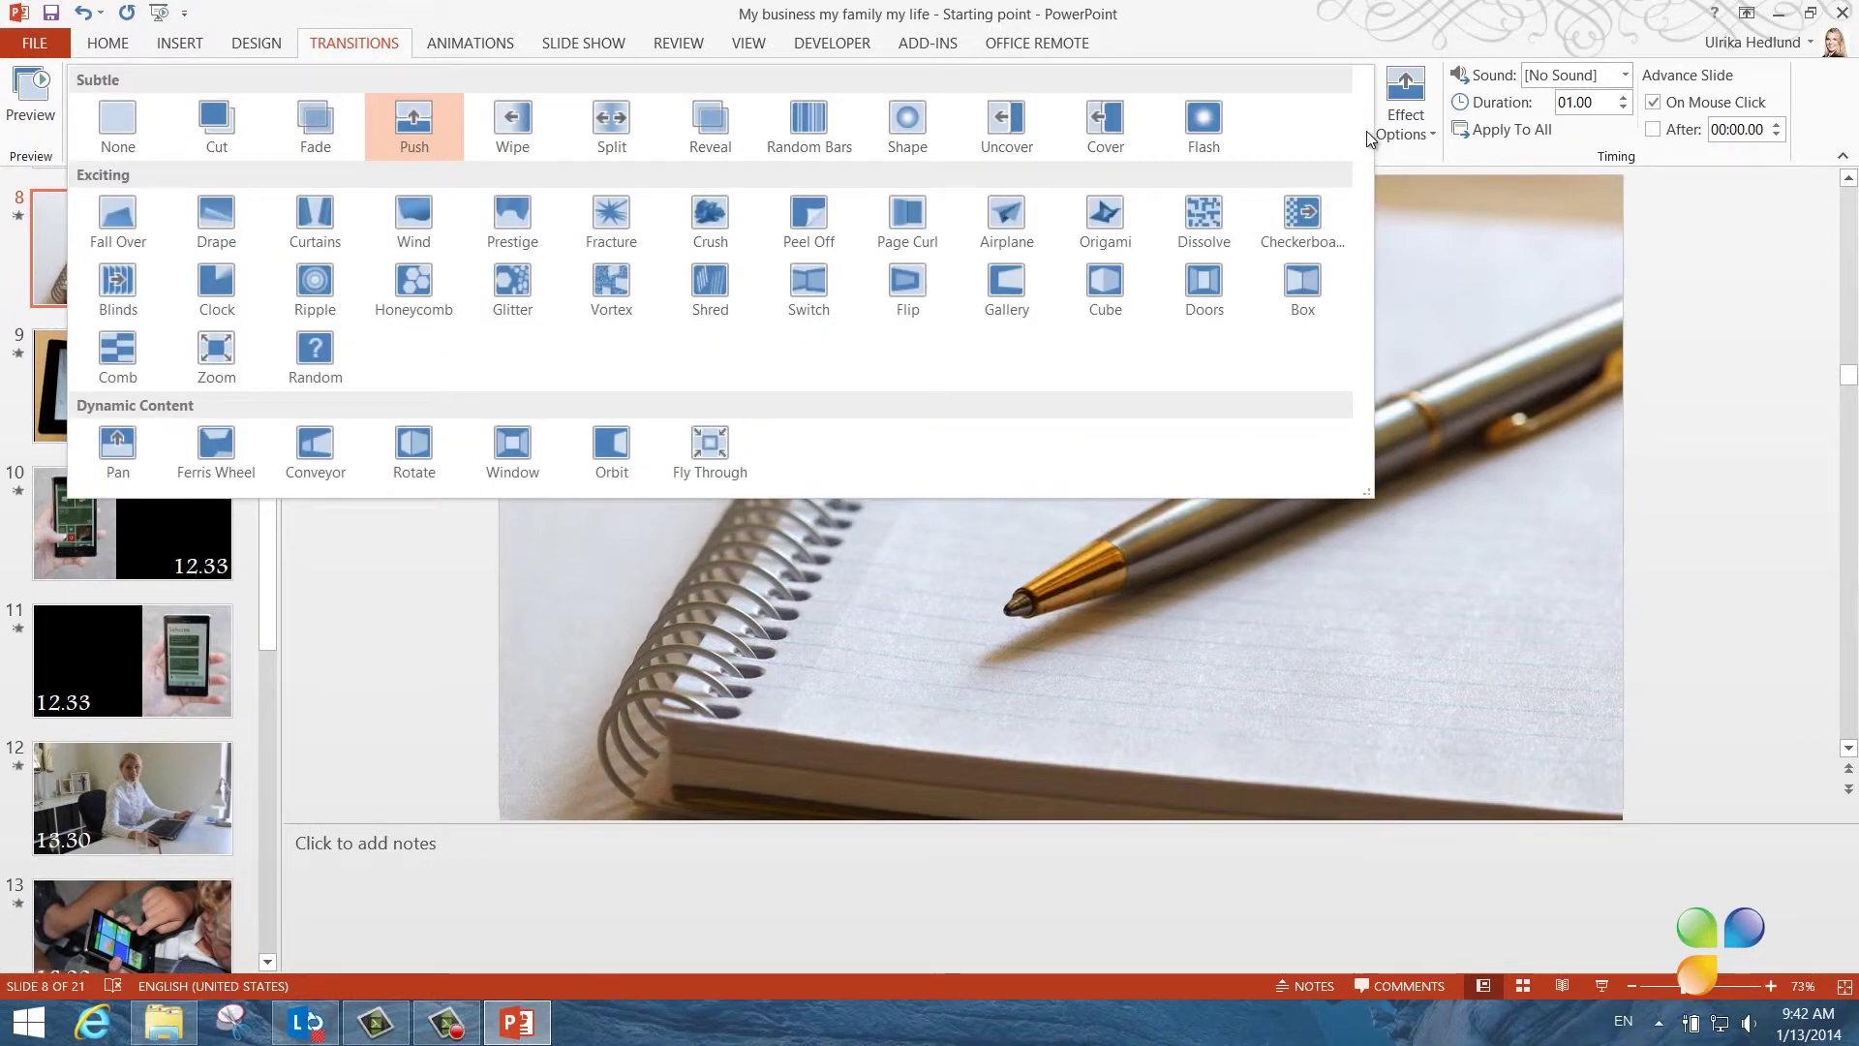
{"action": "left_click", "coordinate": [1099, 286]}
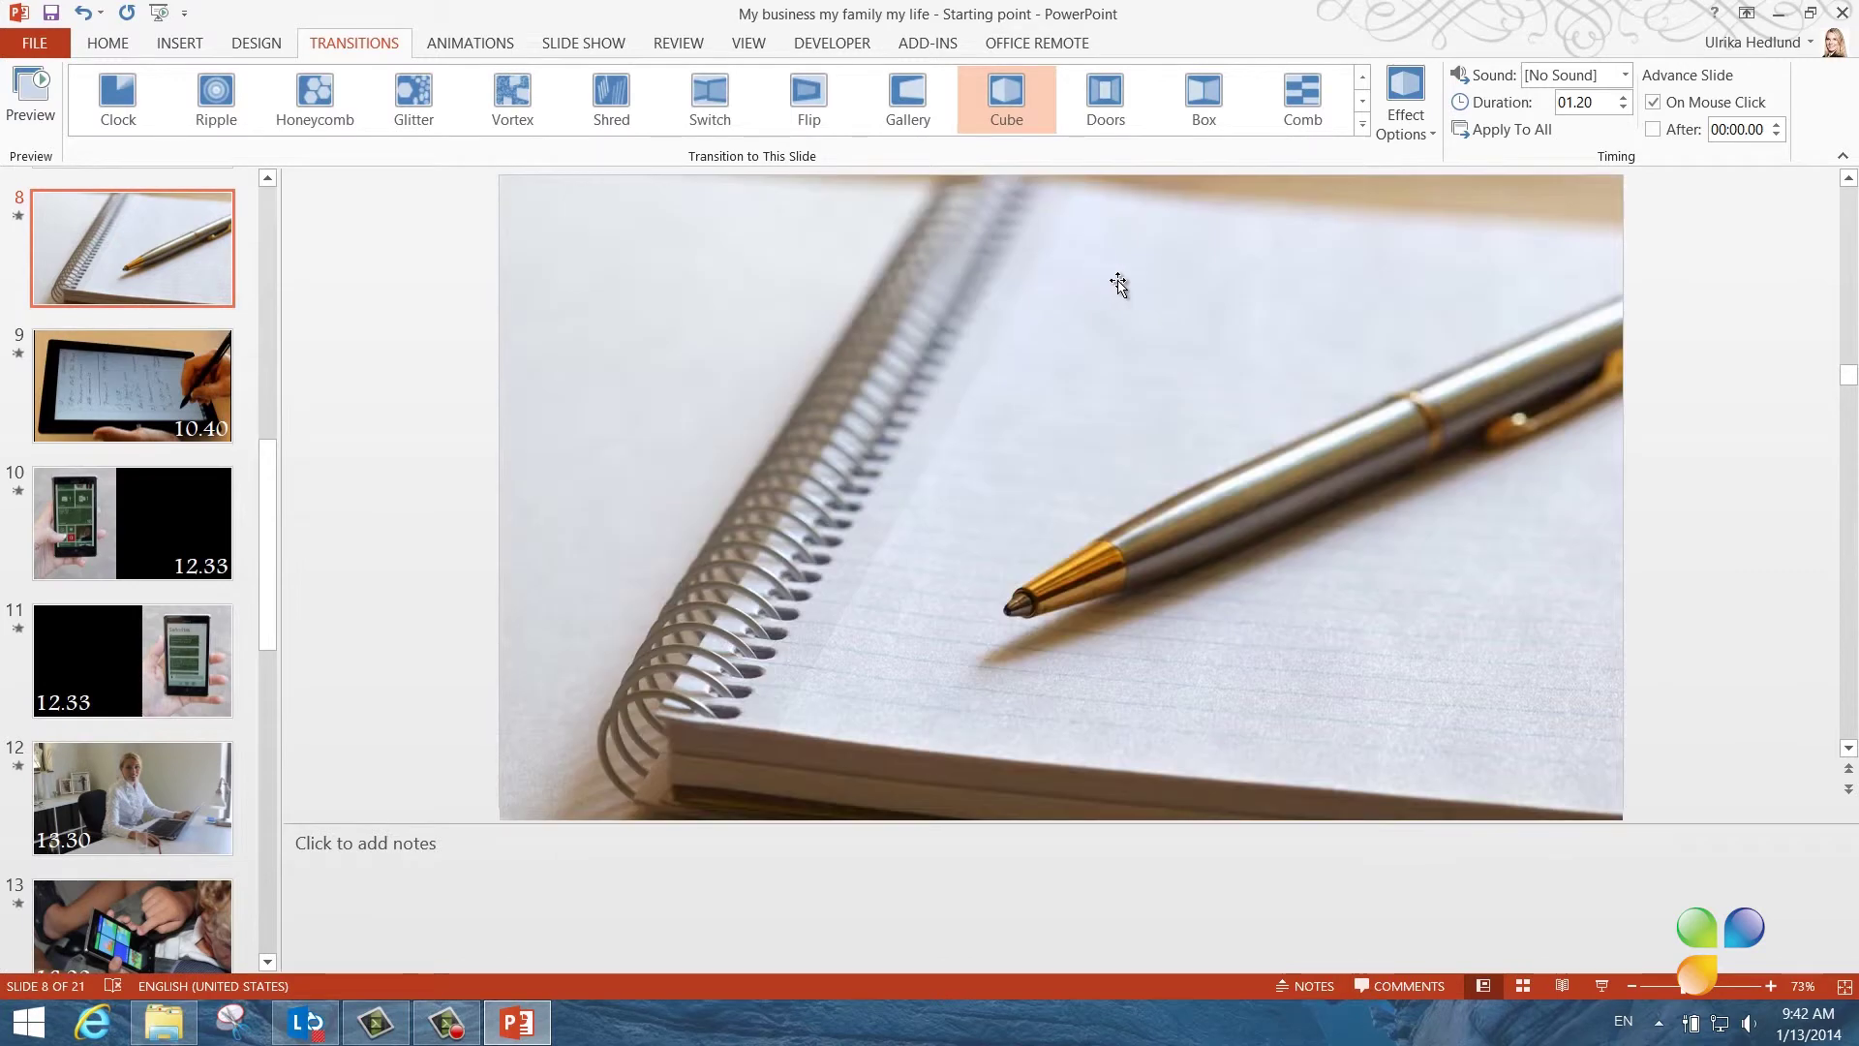
{"action": "left_click", "coordinate": [1418, 137]}
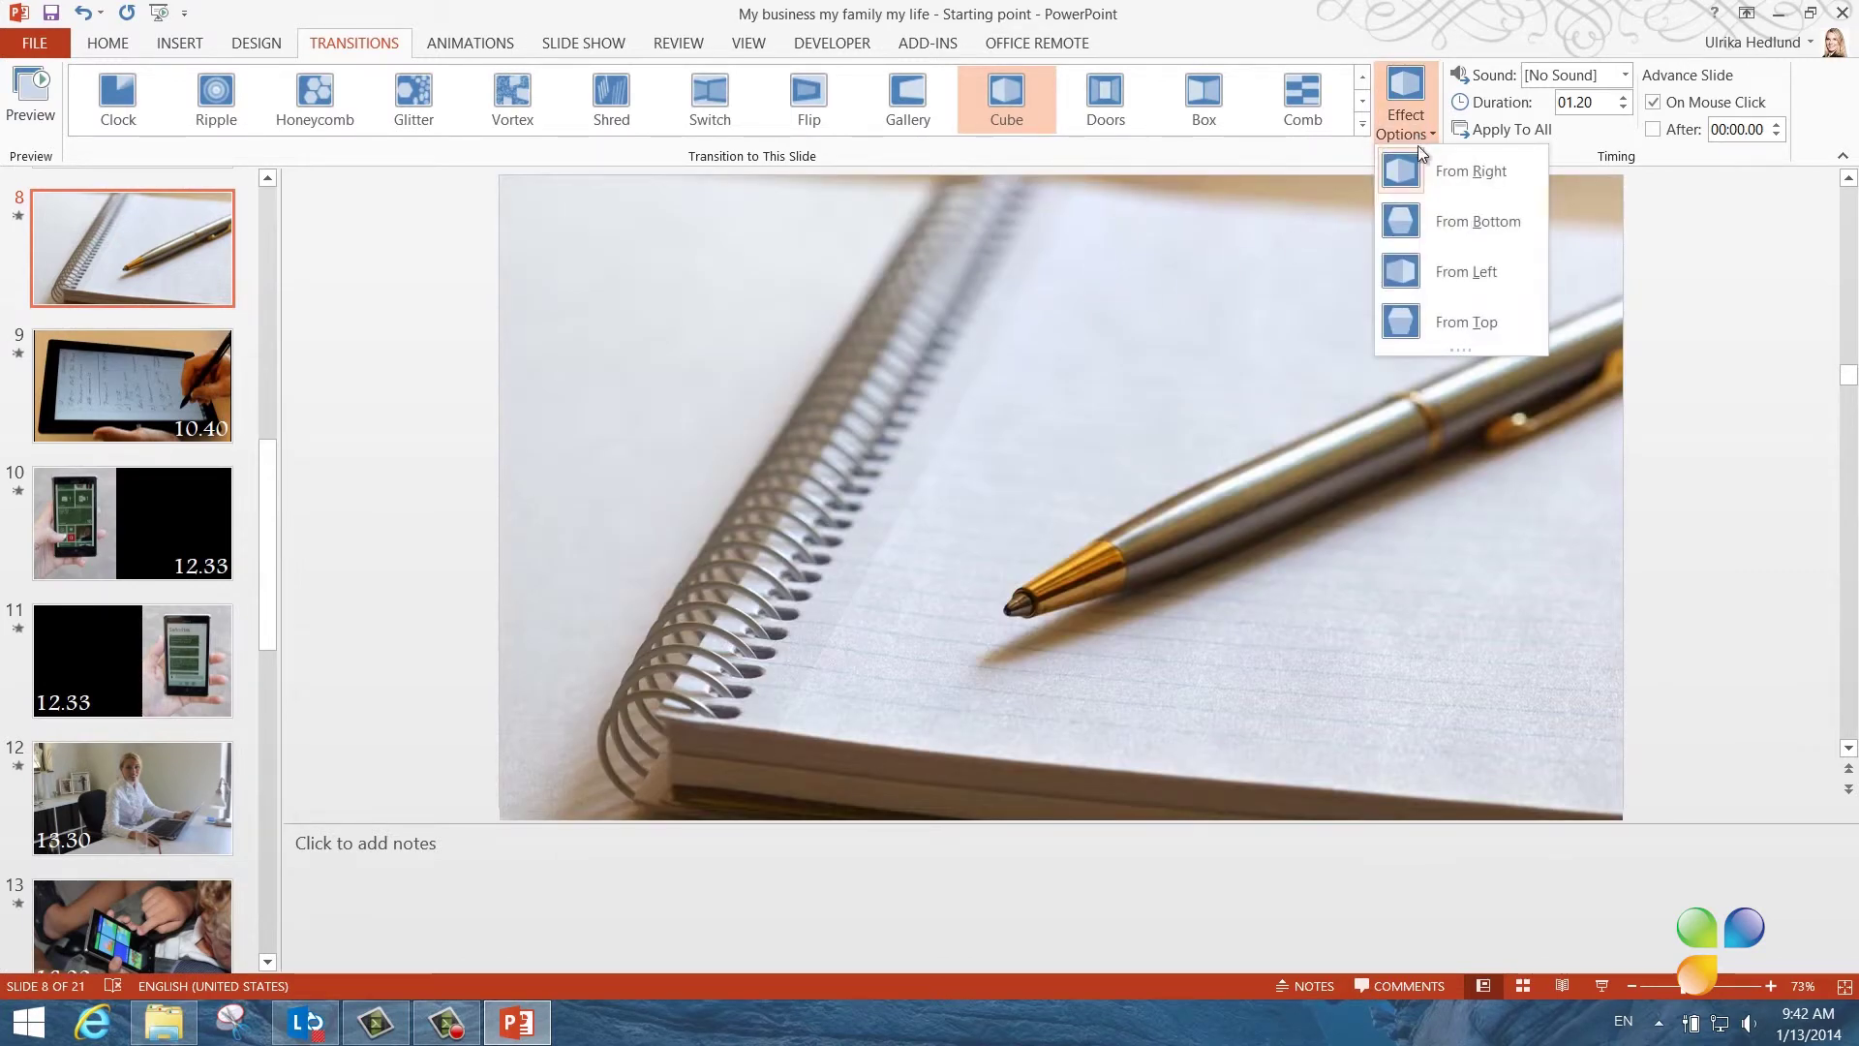
{"action": "left_click", "coordinate": [1431, 275]}
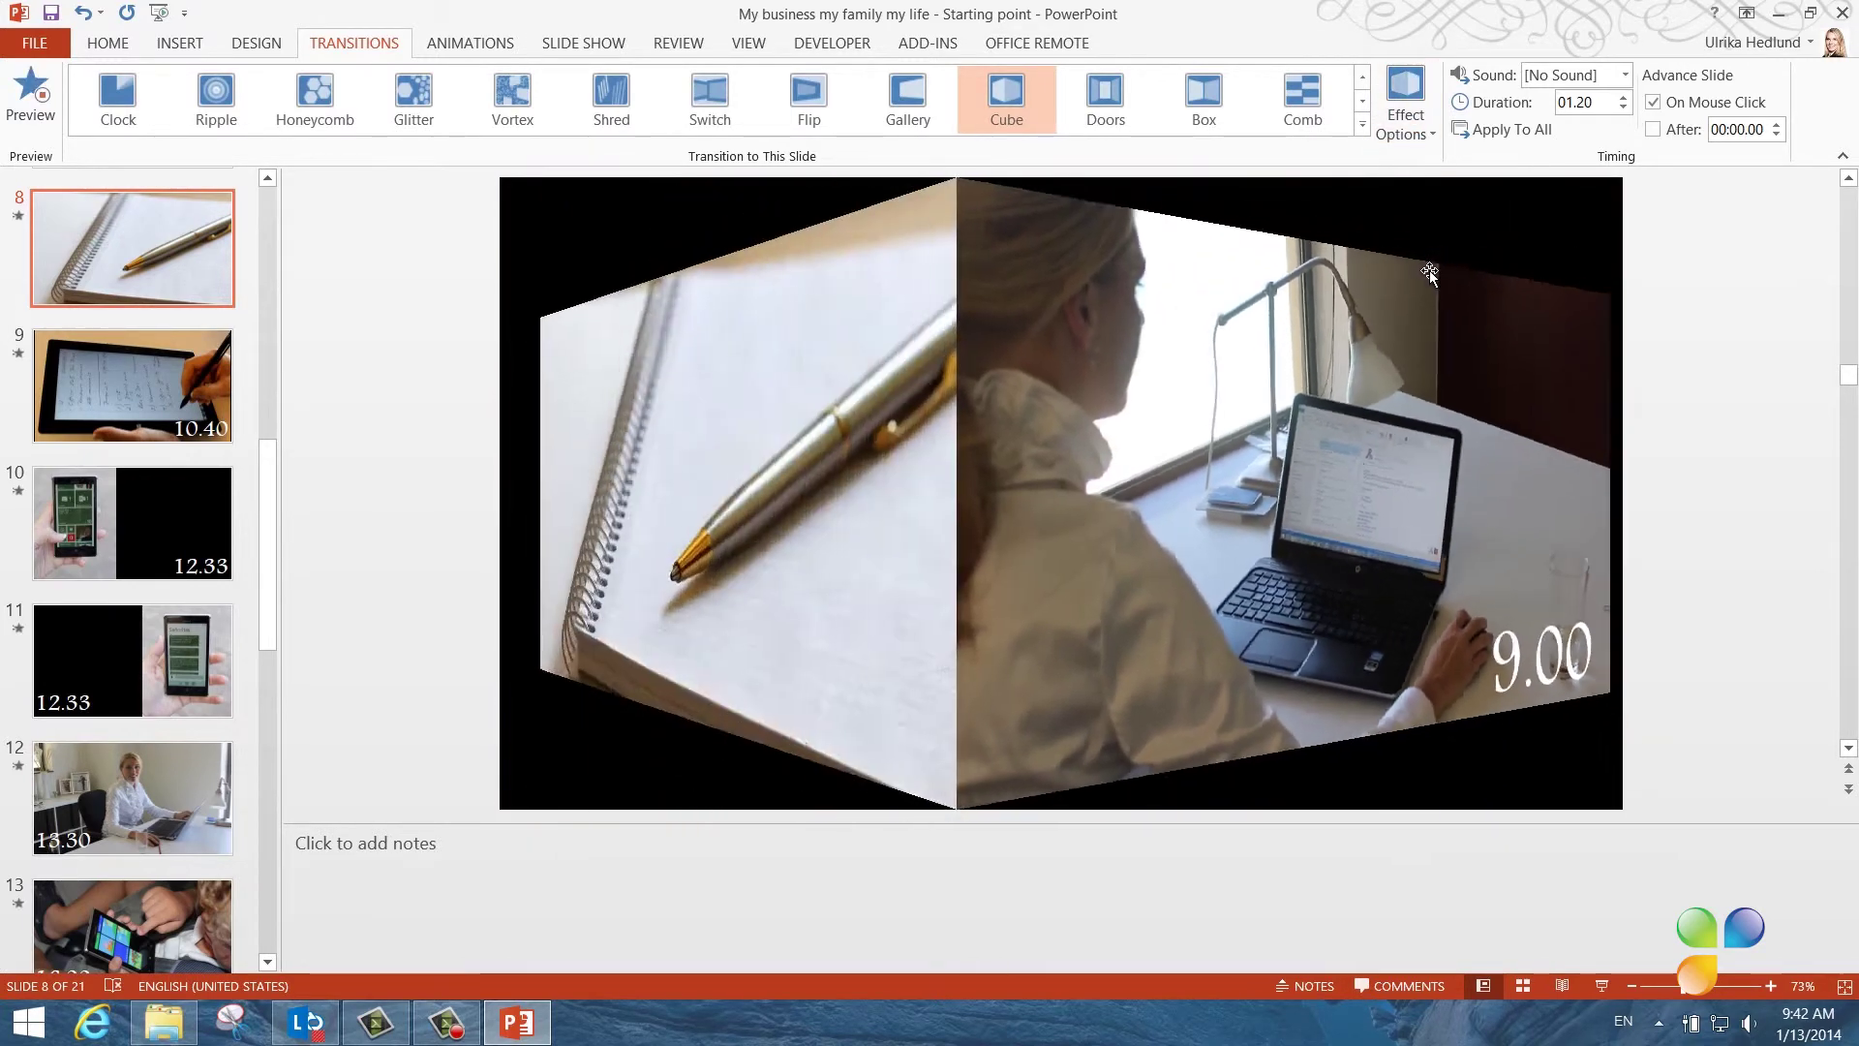
Step: Select slide 9, the tablet with handwritten notes, for editing its transition
{"action": "left_click", "coordinate": [132, 386]}
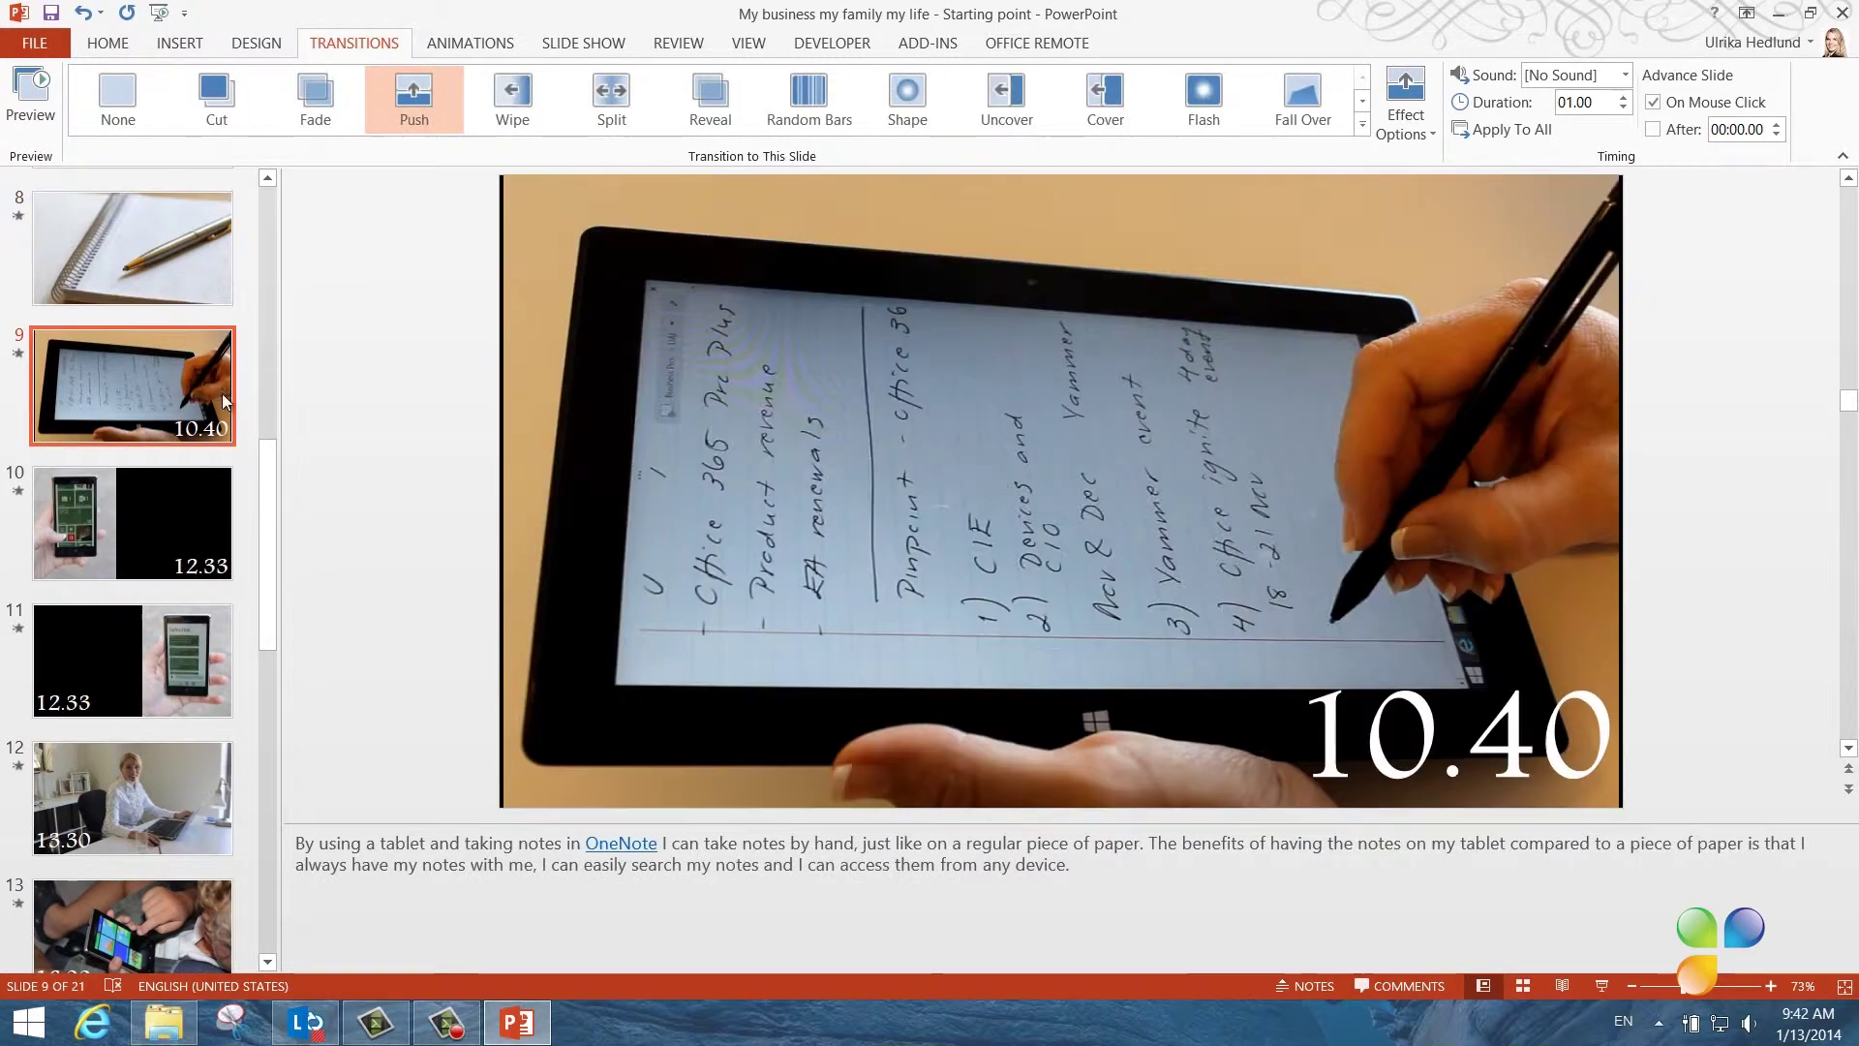